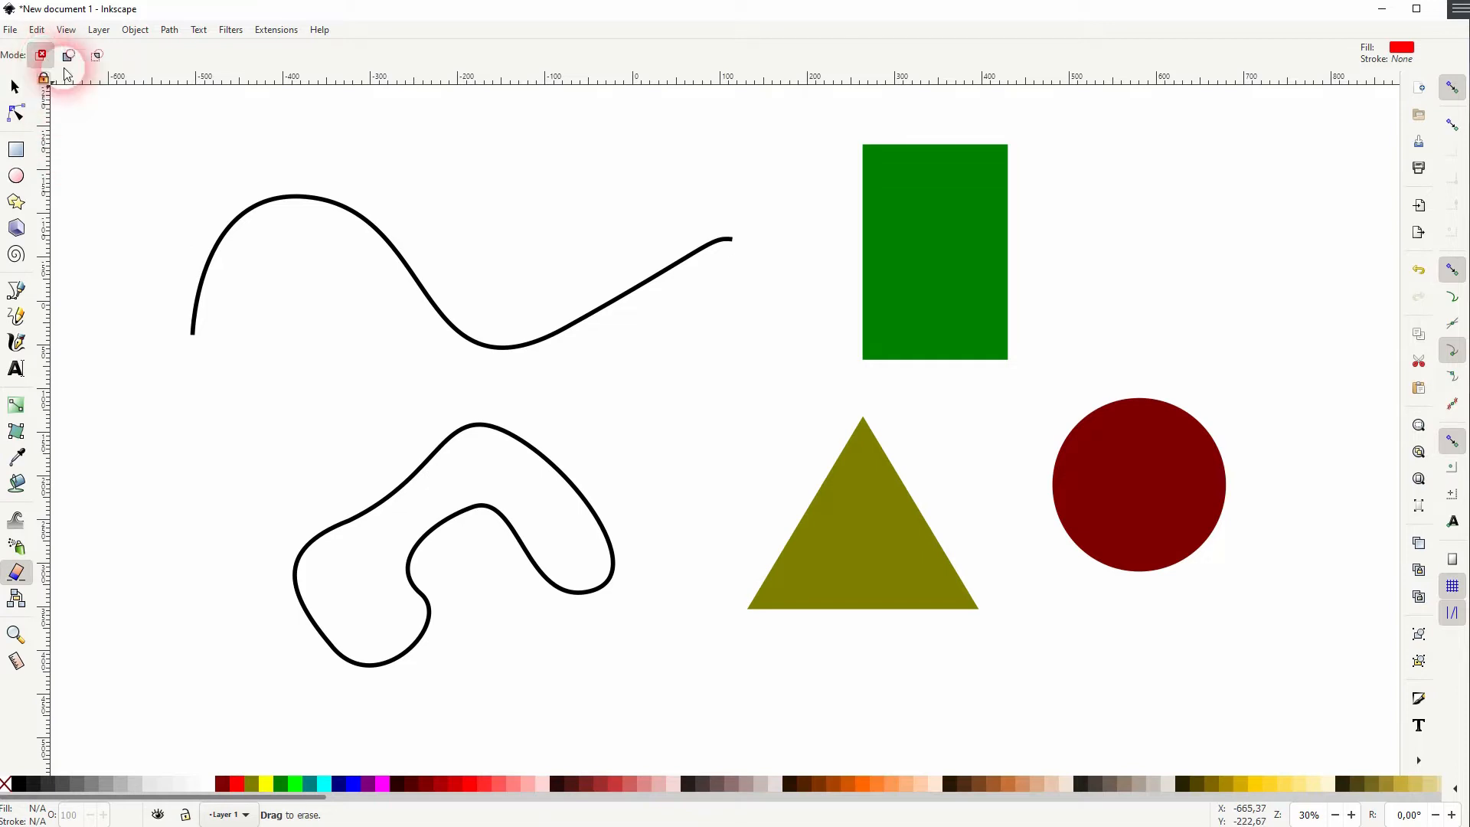
# Try the eraser's delete mode on the open curve, and again with a stroke through both black outlines, undoing each deletion.
pyautogui.moveTo(394, 164); pyautogui.dragTo(332, 295)
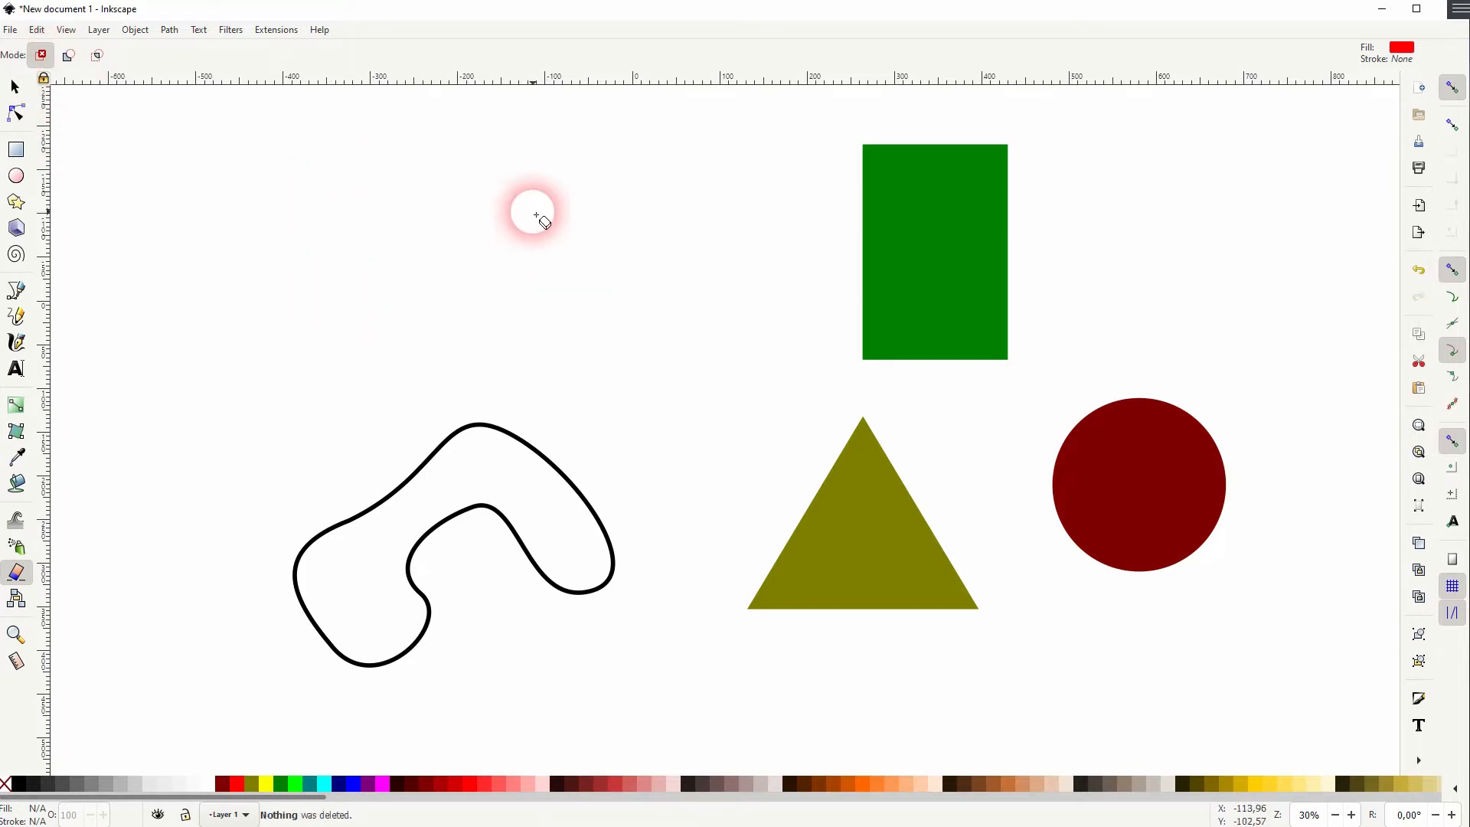
pyautogui.hotkey('ctrl', 'z')
pyautogui.moveTo(560, 661)
pyautogui.mouseDown()
pyautogui.moveTo(518, 604)
pyautogui.moveTo(375, 176)
pyautogui.mouseUp()
pyautogui.hotkey('ctrl', 'z')
# Try deleting every object on the canvas with long eraser strokes in delete mode, and undo the deletion.
pyautogui.moveTo(541, 214)
pyautogui.mouseDown()
pyautogui.moveTo(576, 323)
pyautogui.moveTo(773, 346)
pyautogui.moveTo(1033, 227)
pyautogui.moveTo(1261, 304)
pyautogui.moveTo(1268, 459)
pyautogui.mouseUp()
pyautogui.moveTo(801, 564)
pyautogui.mouseDown()
pyautogui.moveTo(659, 576)
pyautogui.moveTo(263, 436)
pyautogui.mouseUp()
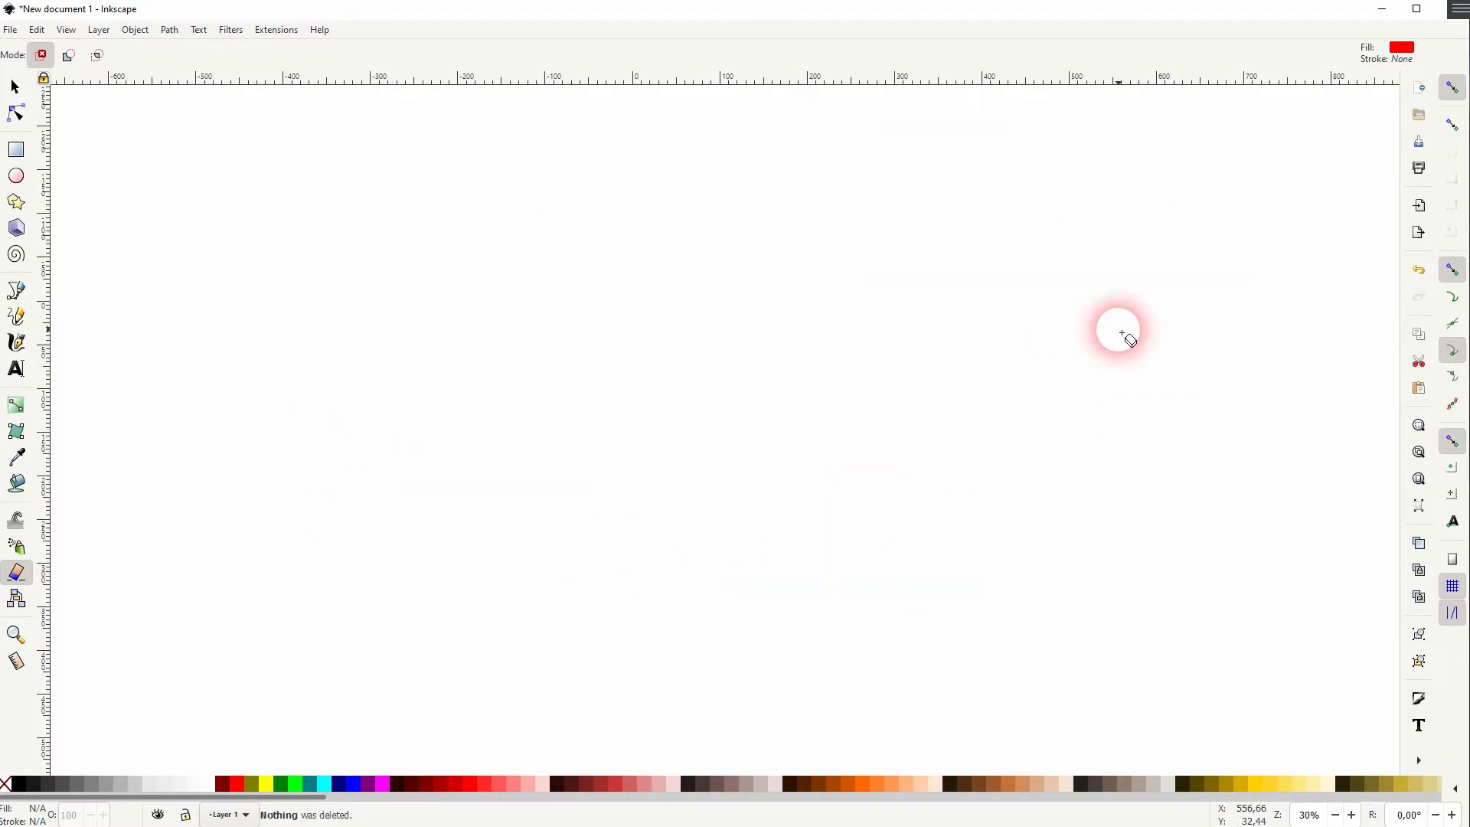
pyautogui.hotkey('ctrl', 'z')
# Try deleting the green rectangle and the olive triangle with separate eraser strokes, and undo both deletions.
pyautogui.moveTo(1066, 207); pyautogui.dragTo(796, 323)
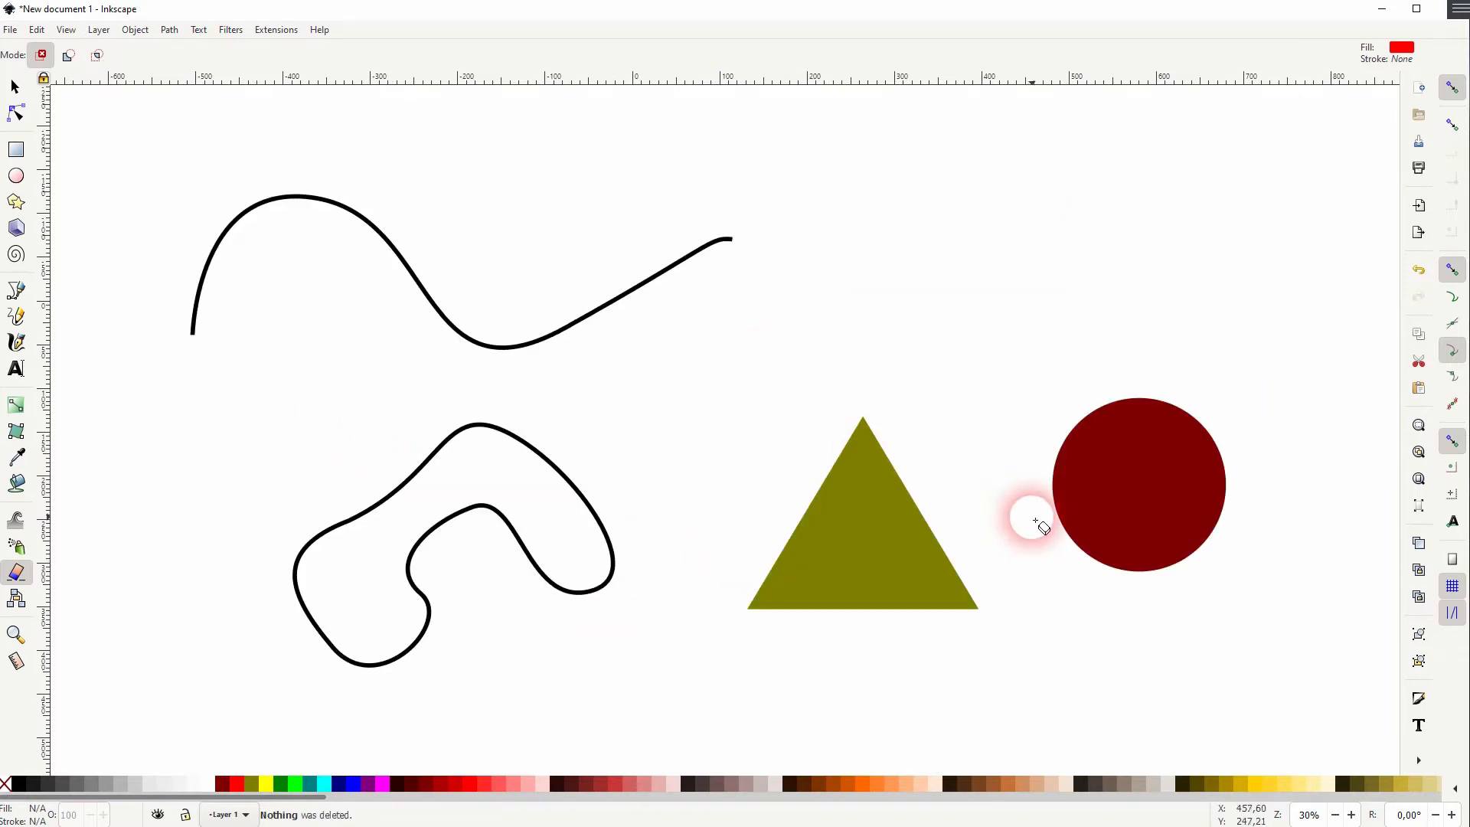
pyautogui.moveTo(1031, 523); pyautogui.dragTo(694, 604)
pyautogui.hotkey('ctrl', 'z')
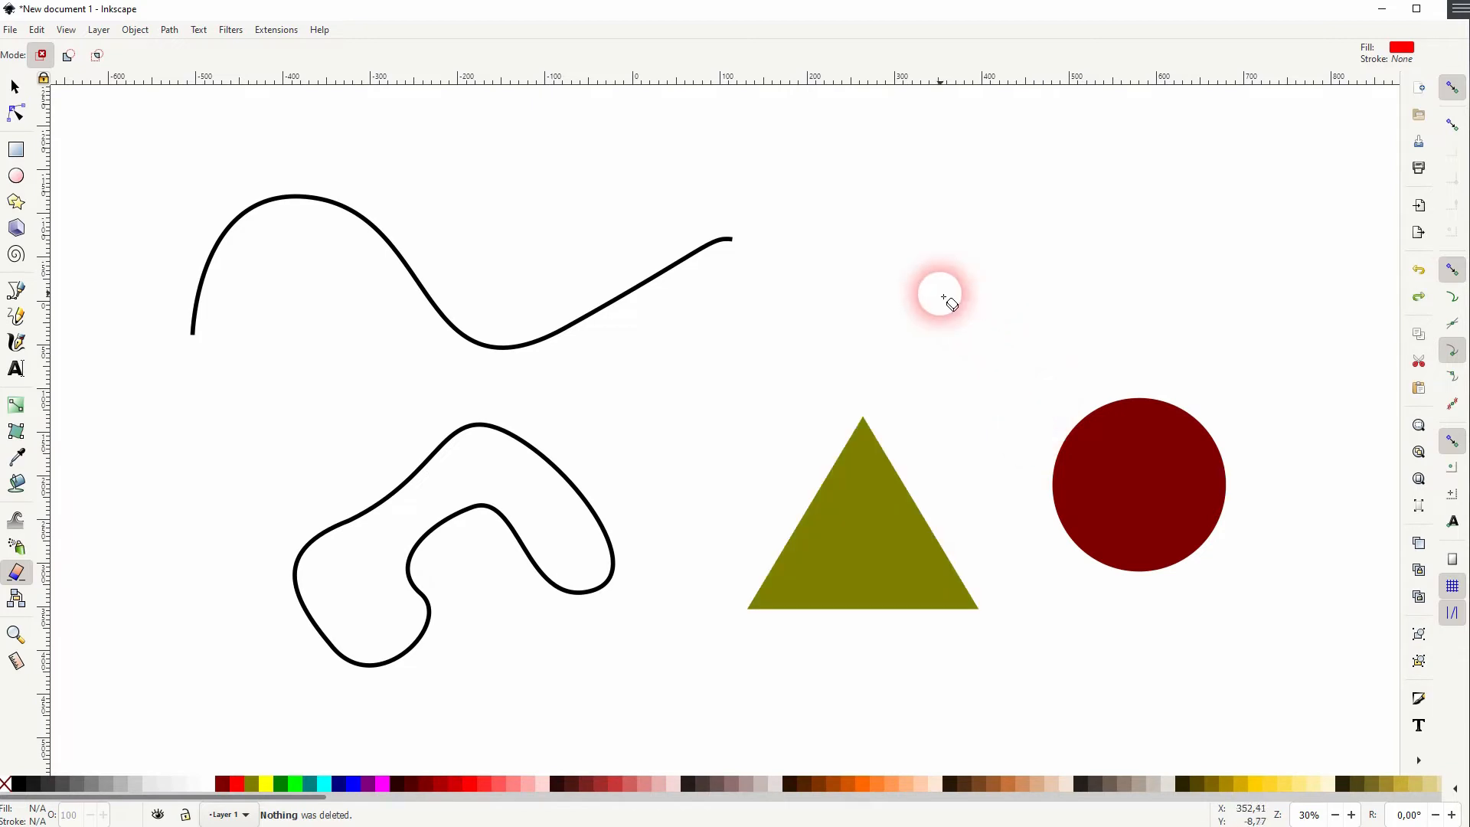
pyautogui.hotkey('ctrl', 'z')
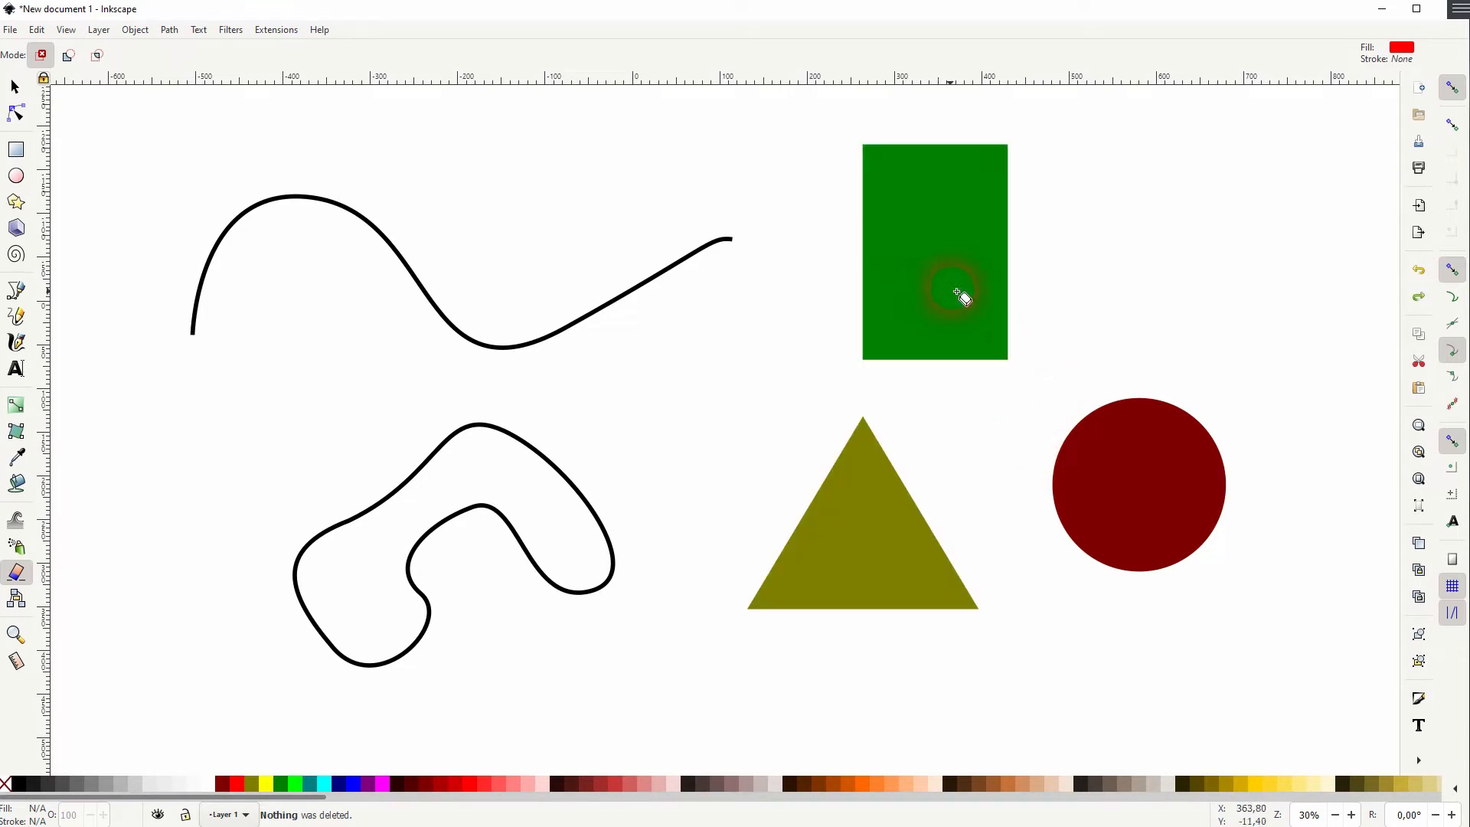
# Switch the eraser to cut-out mode and cut a thin diagonal stroke across the upper part of the green rectangle.
pyautogui.click(68, 57)
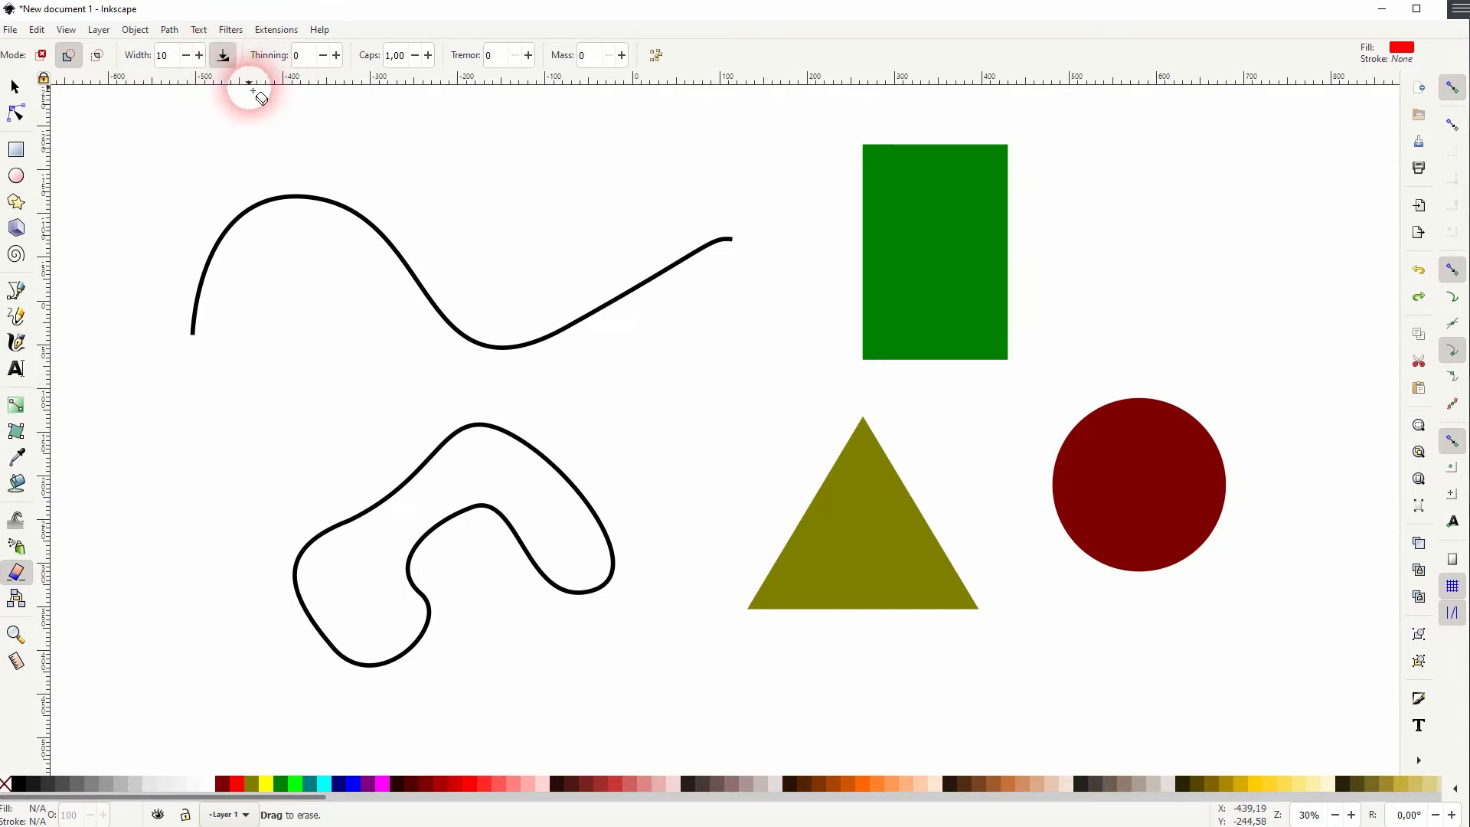
pyautogui.doubleClick(154, 58)
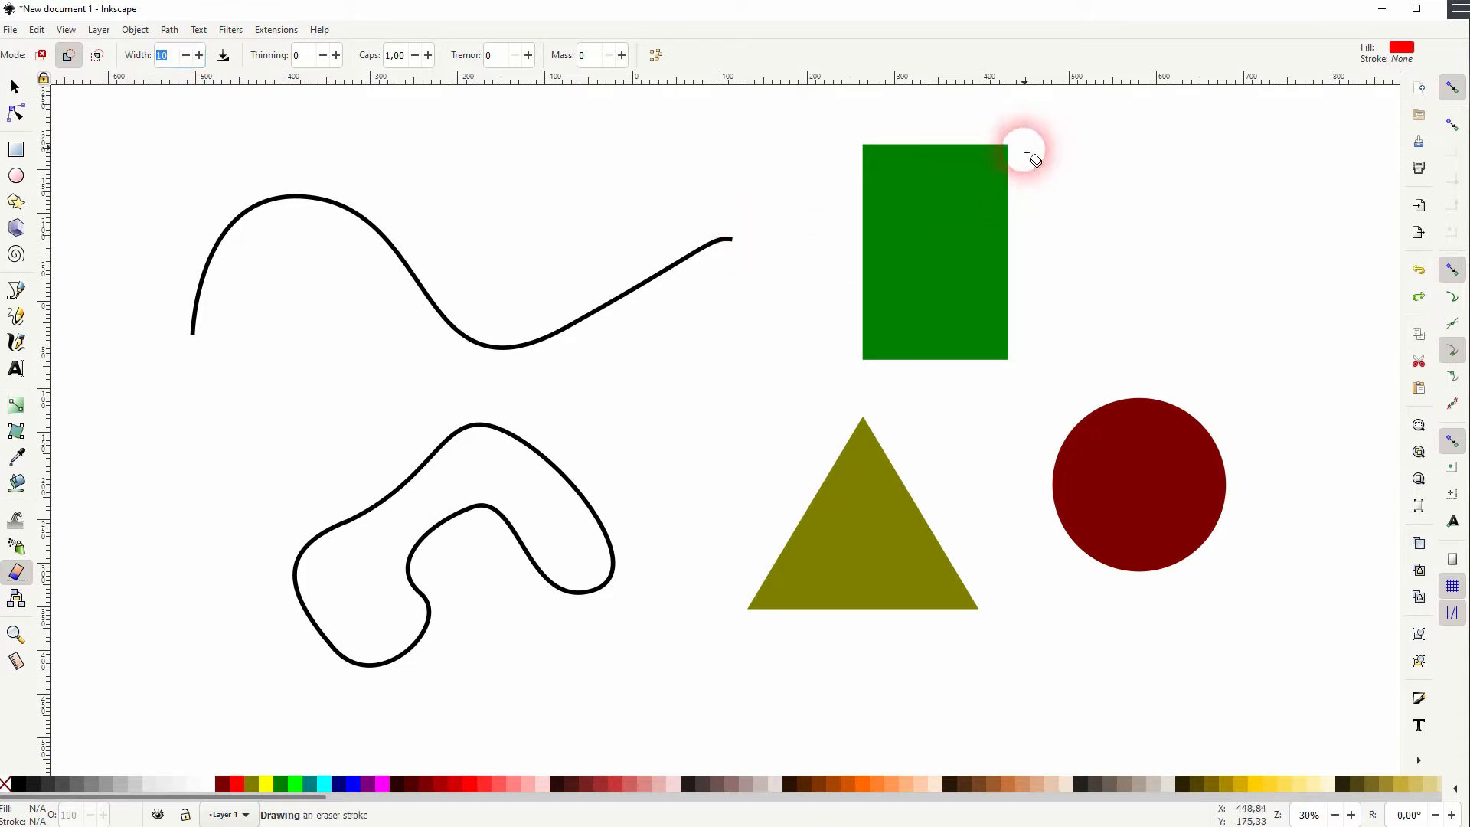
pyautogui.moveTo(934, 189); pyautogui.dragTo(823, 214)
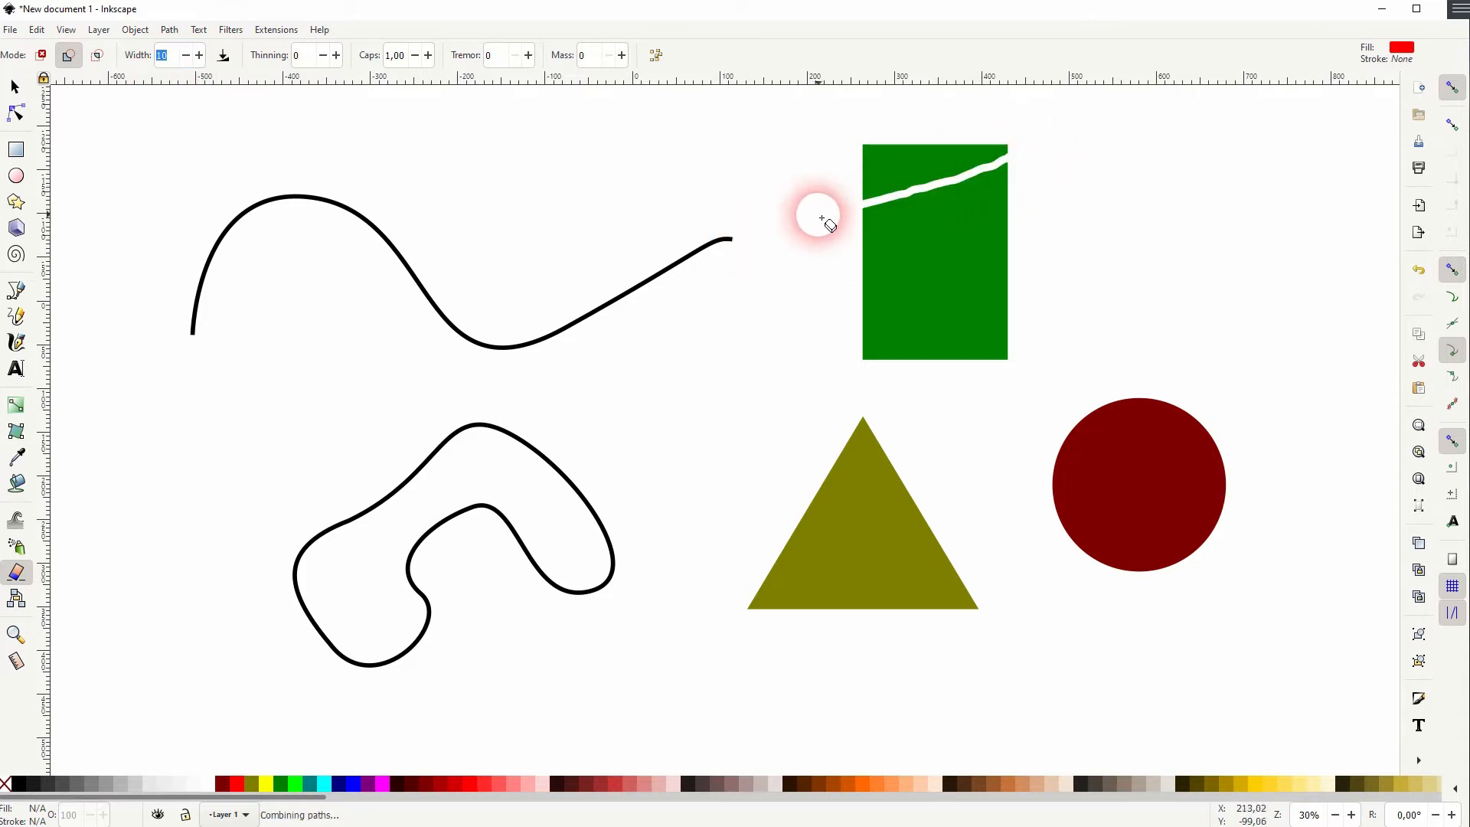
# Set the eraser width to 50 and cut two wide diagonal strokes across the green rectangle, using pen pressure for the second.
pyautogui.write('50')
pyautogui.click(305, 56)
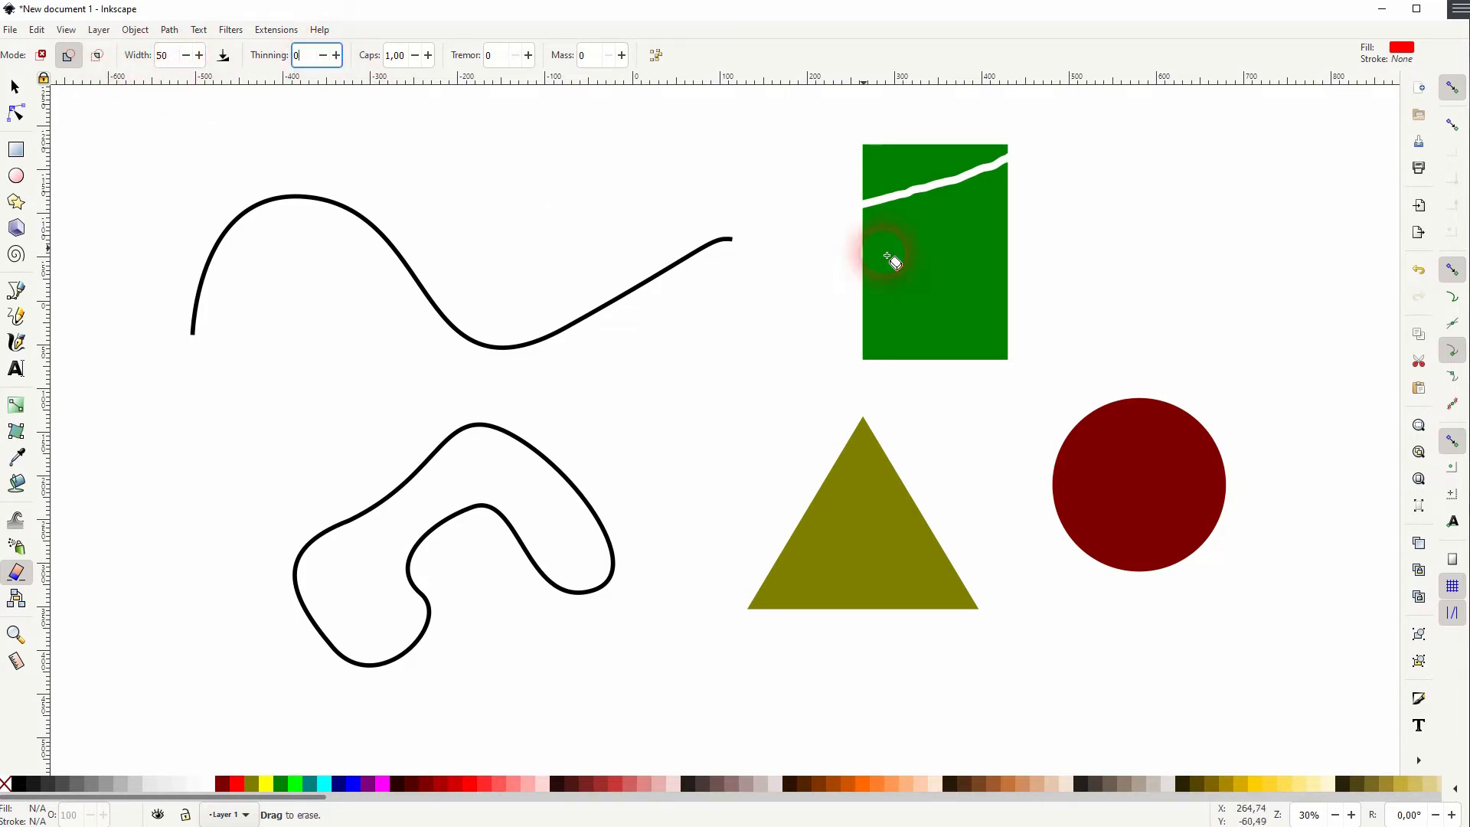
pyautogui.moveTo(1022, 216); pyautogui.dragTo(799, 300)
pyautogui.click(223, 55)
pyautogui.moveTo(1040, 279)
pyautogui.mouseDown()
pyautogui.moveTo(880, 337)
pyautogui.moveTo(776, 348)
pyautogui.mouseUp()
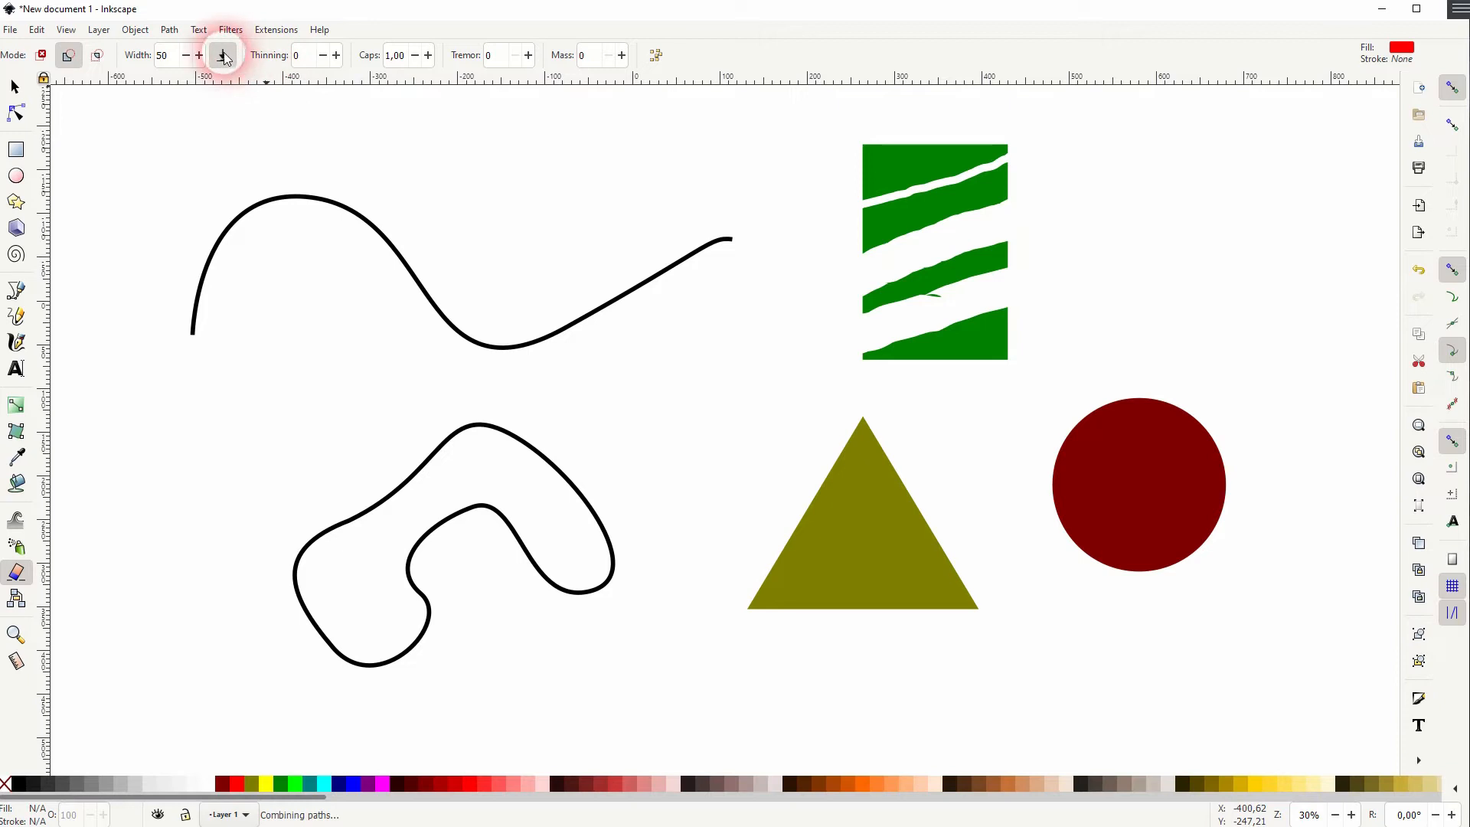
# Set the eraser width to 10 and cut two diagonal strokes across the upper part of the olive triangle.
pyautogui.doubleClick(160, 56)
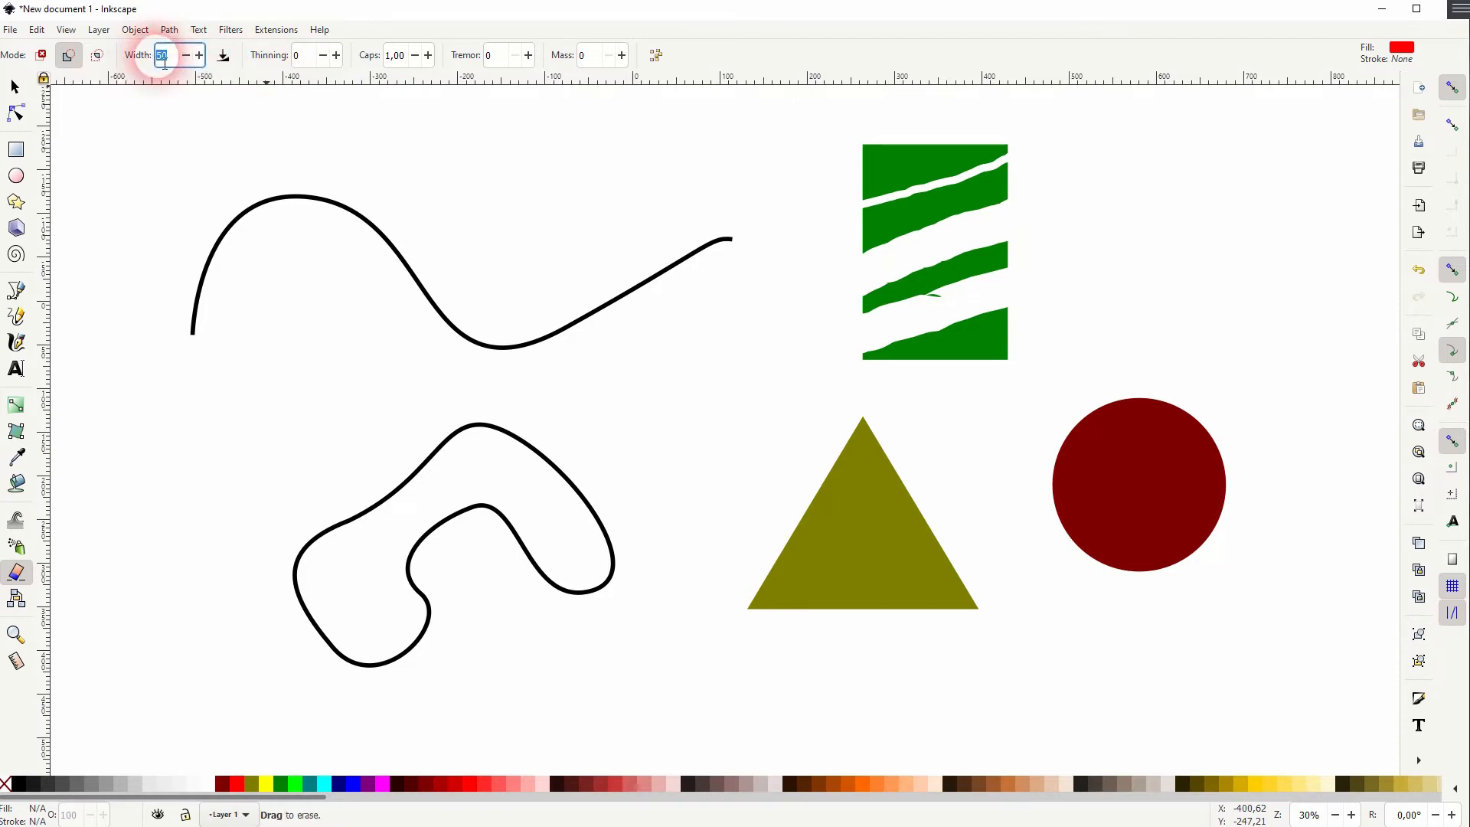
pyautogui.write('10')
pyautogui.click(317, 58)
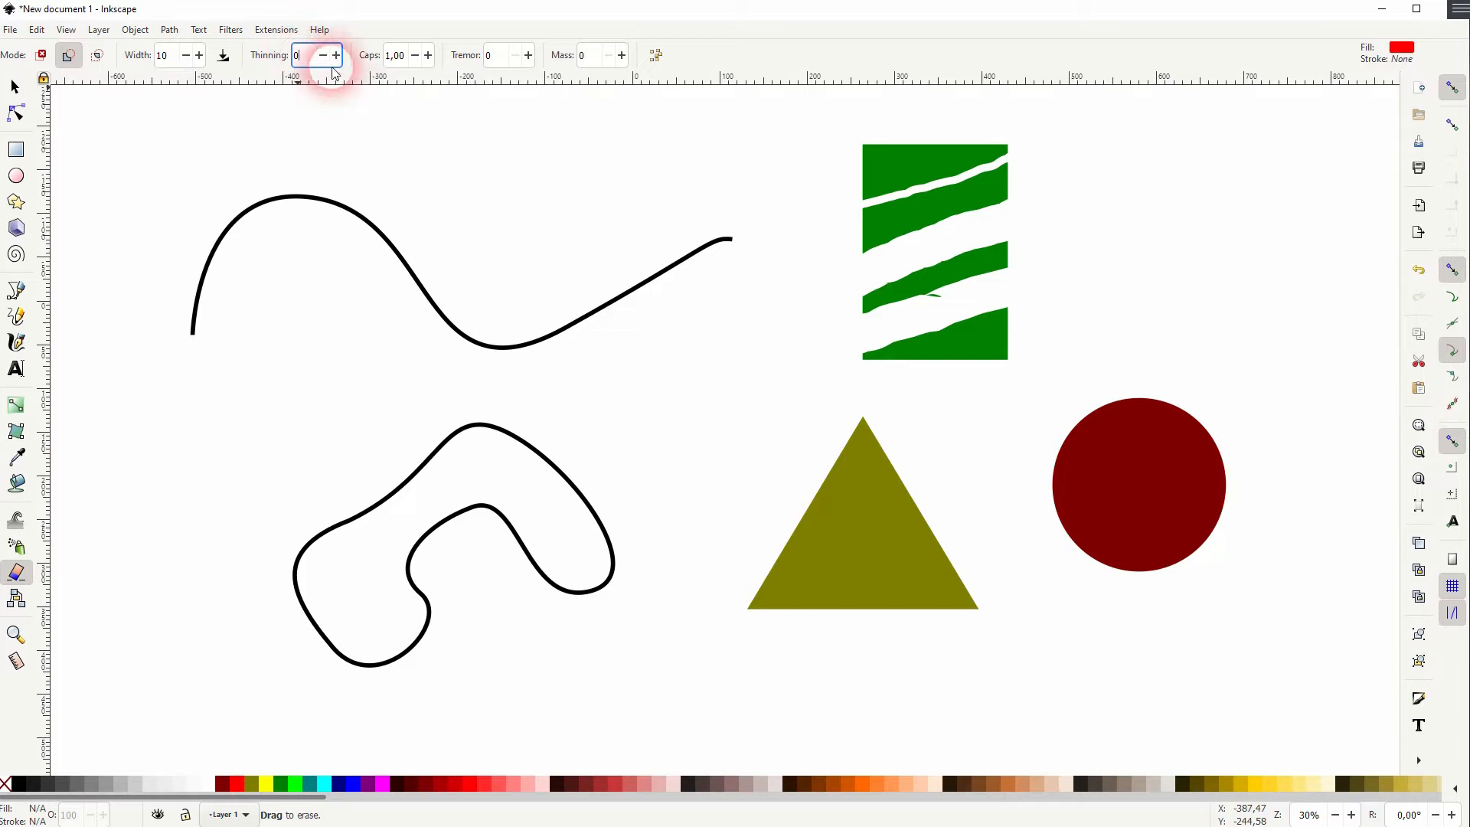
pyautogui.moveTo(907, 439); pyautogui.dragTo(761, 490)
pyautogui.moveTo(918, 467); pyautogui.dragTo(721, 551)
# Set the eraser thinning to 50 and cut several diagonal strokes through the middle and lower parts of the olive triangle.
pyautogui.moveTo(306, 56); pyautogui.dragTo(280, 55)
pyautogui.write('50')
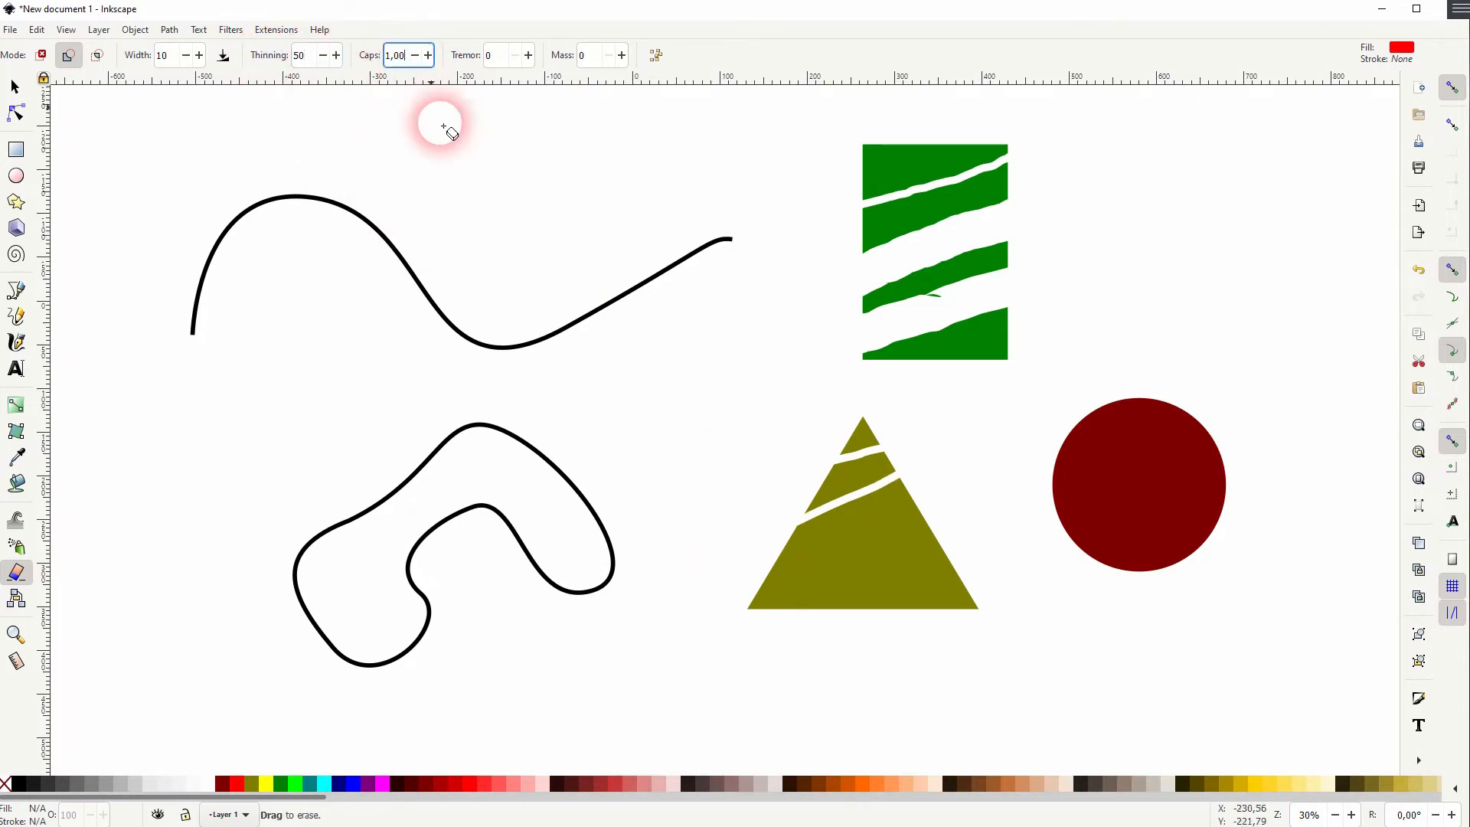
pyautogui.moveTo(976, 514); pyautogui.dragTo(621, 660)
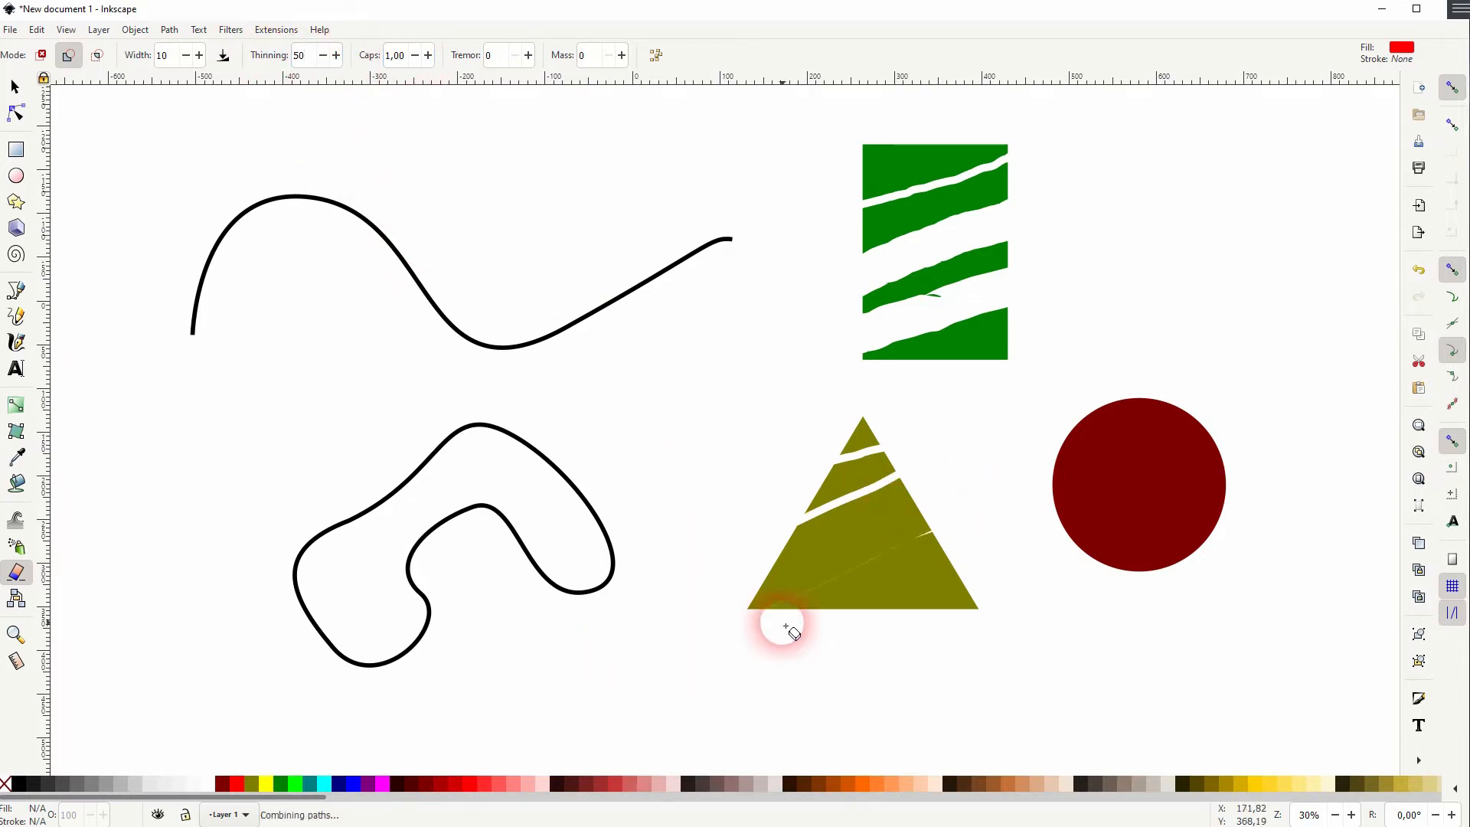
pyautogui.moveTo(922, 509); pyautogui.dragTo(938, 505)
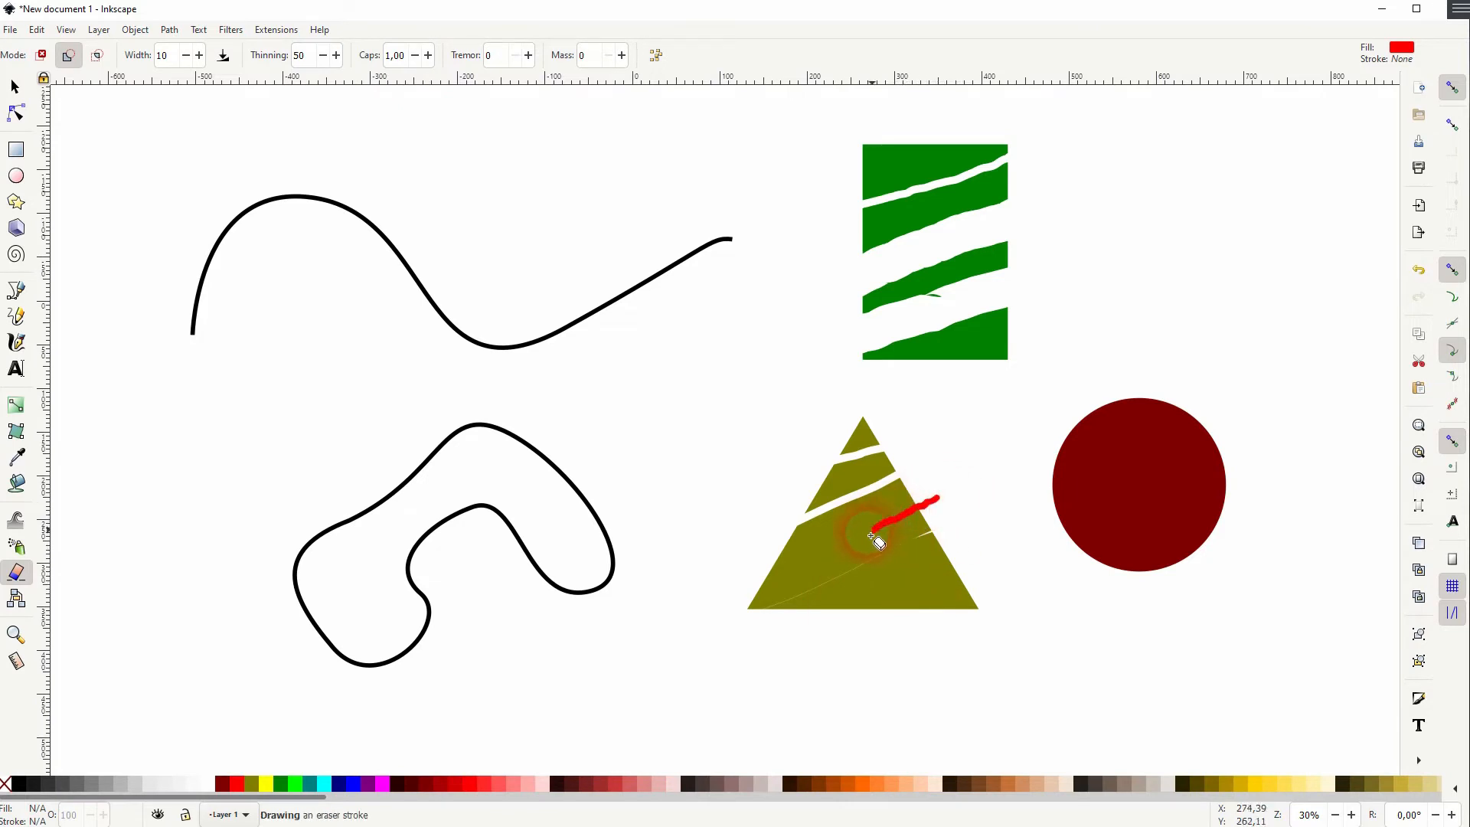
pyautogui.moveTo(776, 574); pyautogui.dragTo(721, 590)
pyautogui.moveTo(990, 550); pyautogui.dragTo(771, 677)
pyautogui.moveTo(935, 601); pyautogui.dragTo(923, 604)
# Set the eraser thinning to 0 and cut two diagonal strokes into the upper part of the dark red circle.
pyautogui.doubleClick(310, 55)
pyautogui.write('0')
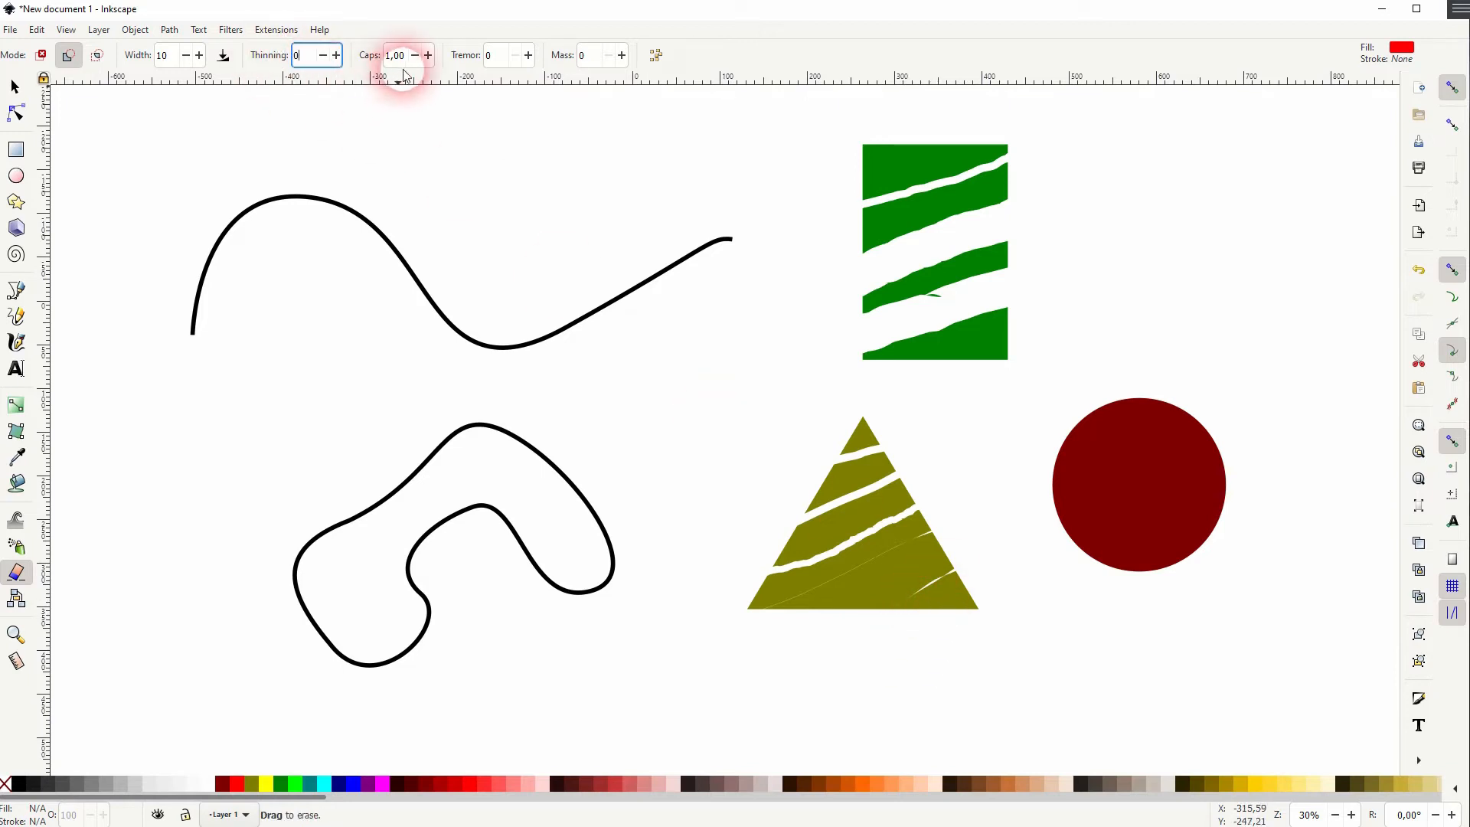
pyautogui.click(1105, 473)
pyautogui.moveTo(1096, 390); pyautogui.dragTo(1115, 398)
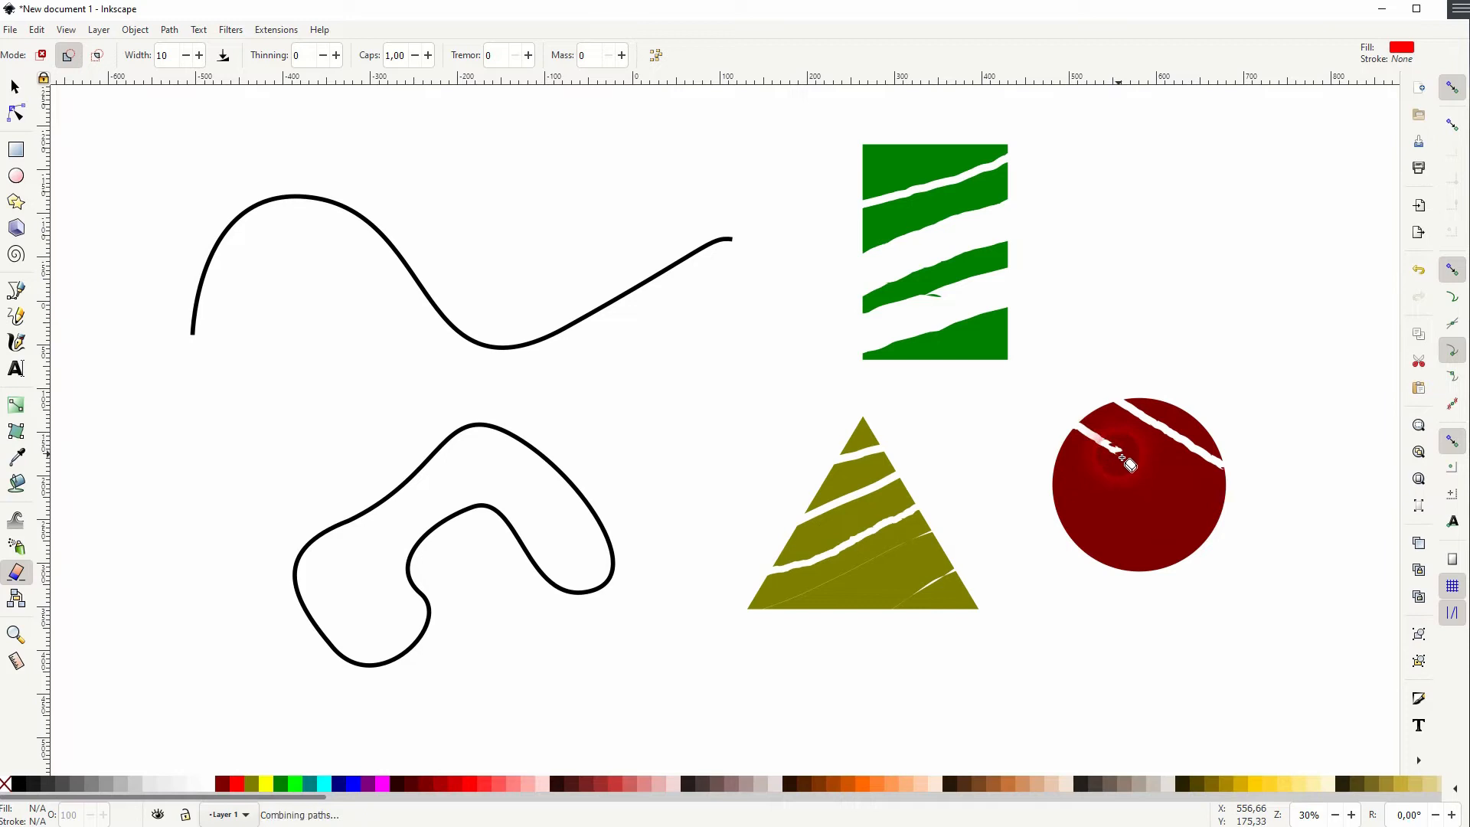
# Set the eraser caps to 5.00 and cut strokes into both sides of the dark red circle that end inside it.
pyautogui.moveTo(399, 60); pyautogui.dragTo(355, 59)
pyautogui.write('50')
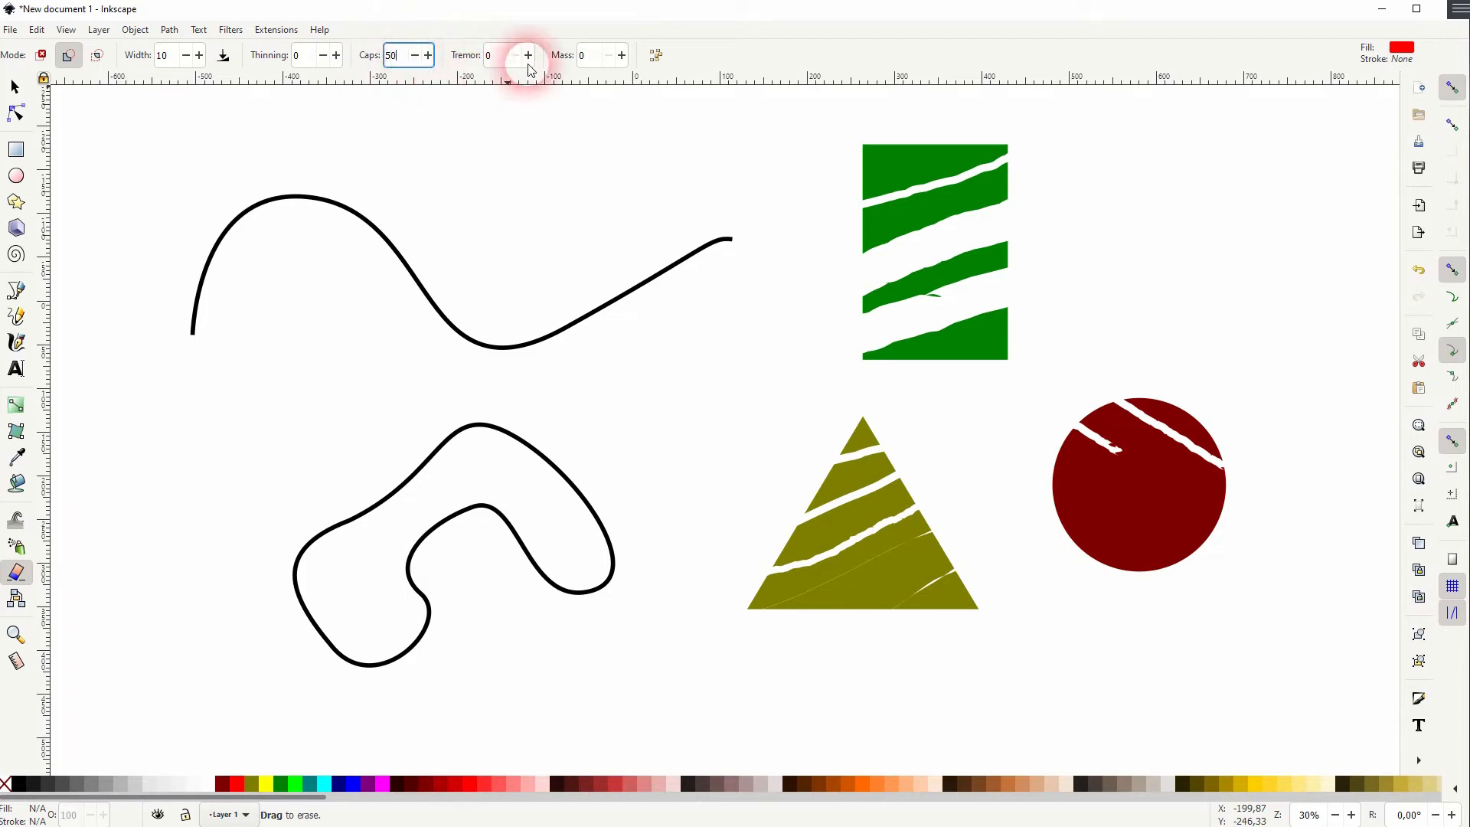
pyautogui.press('Tab')
pyautogui.moveTo(1021, 441); pyautogui.dragTo(1056, 462)
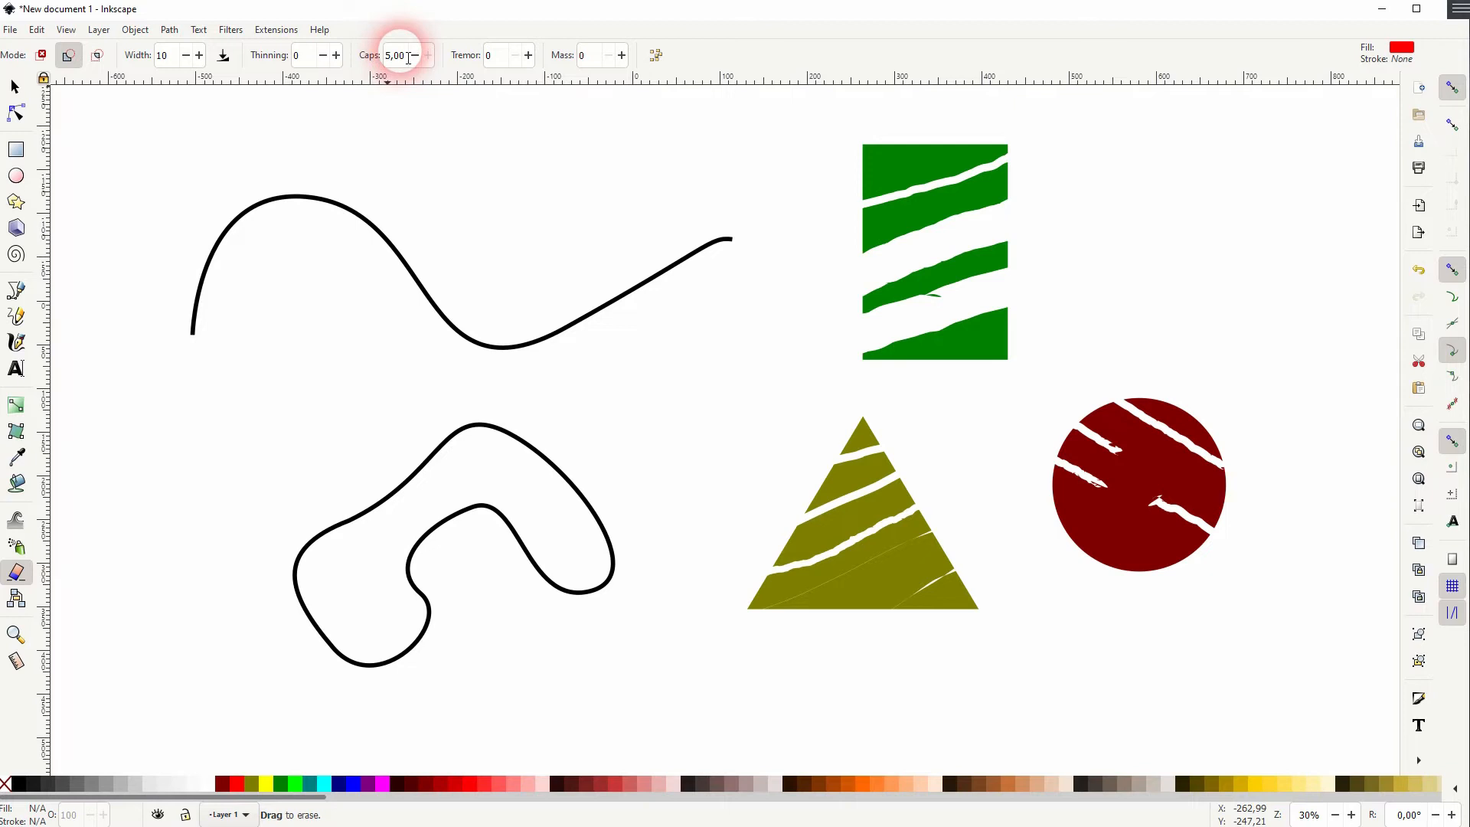
# Set the eraser caps to 1 and tremor to 50, and cut two rugged strokes into the dark red circle.
pyautogui.moveTo(390, 58); pyautogui.dragTo(435, 66)
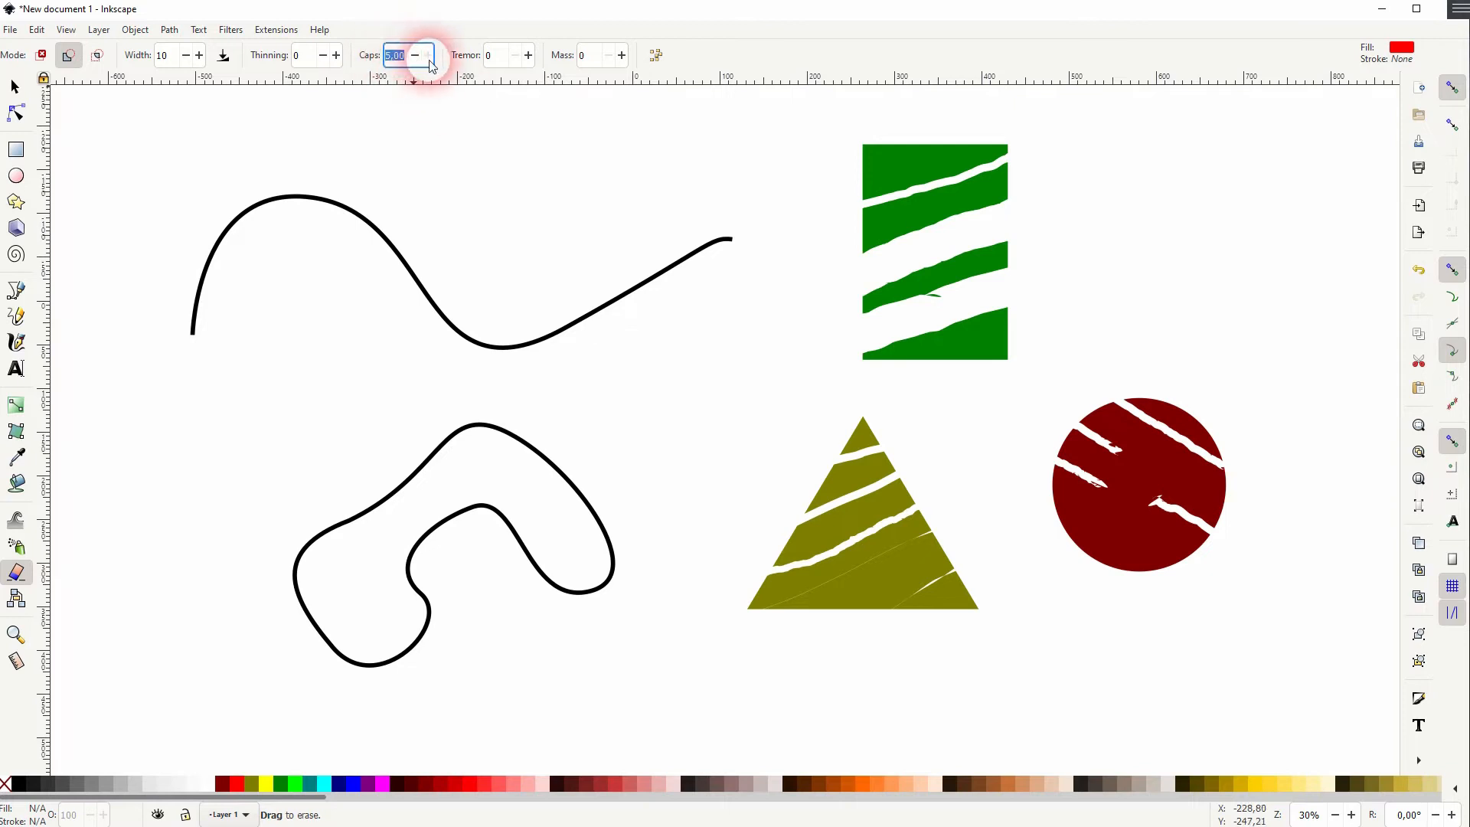
pyautogui.write('1')
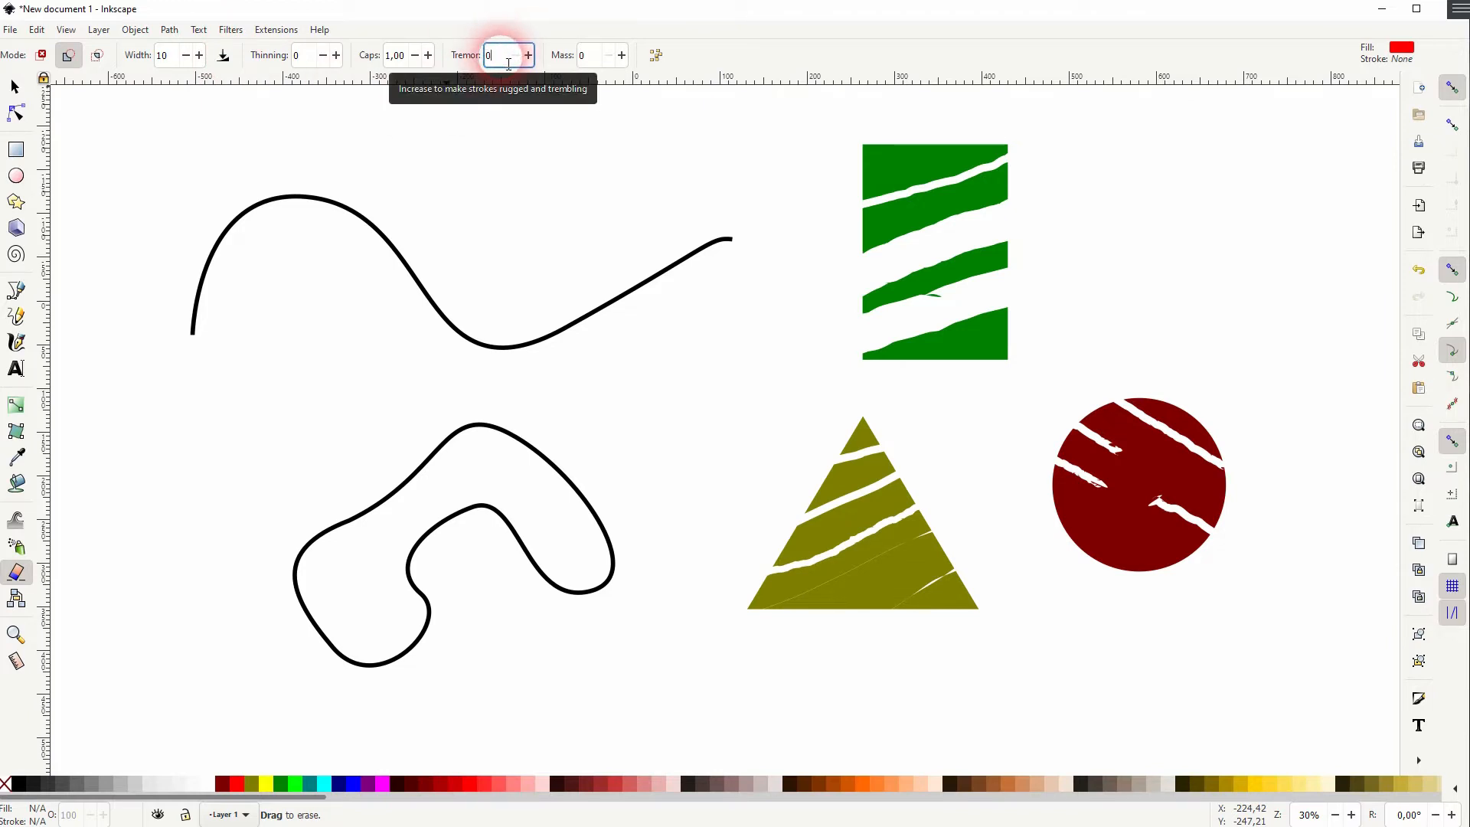
pyautogui.doubleClick(488, 55)
pyautogui.write('50')
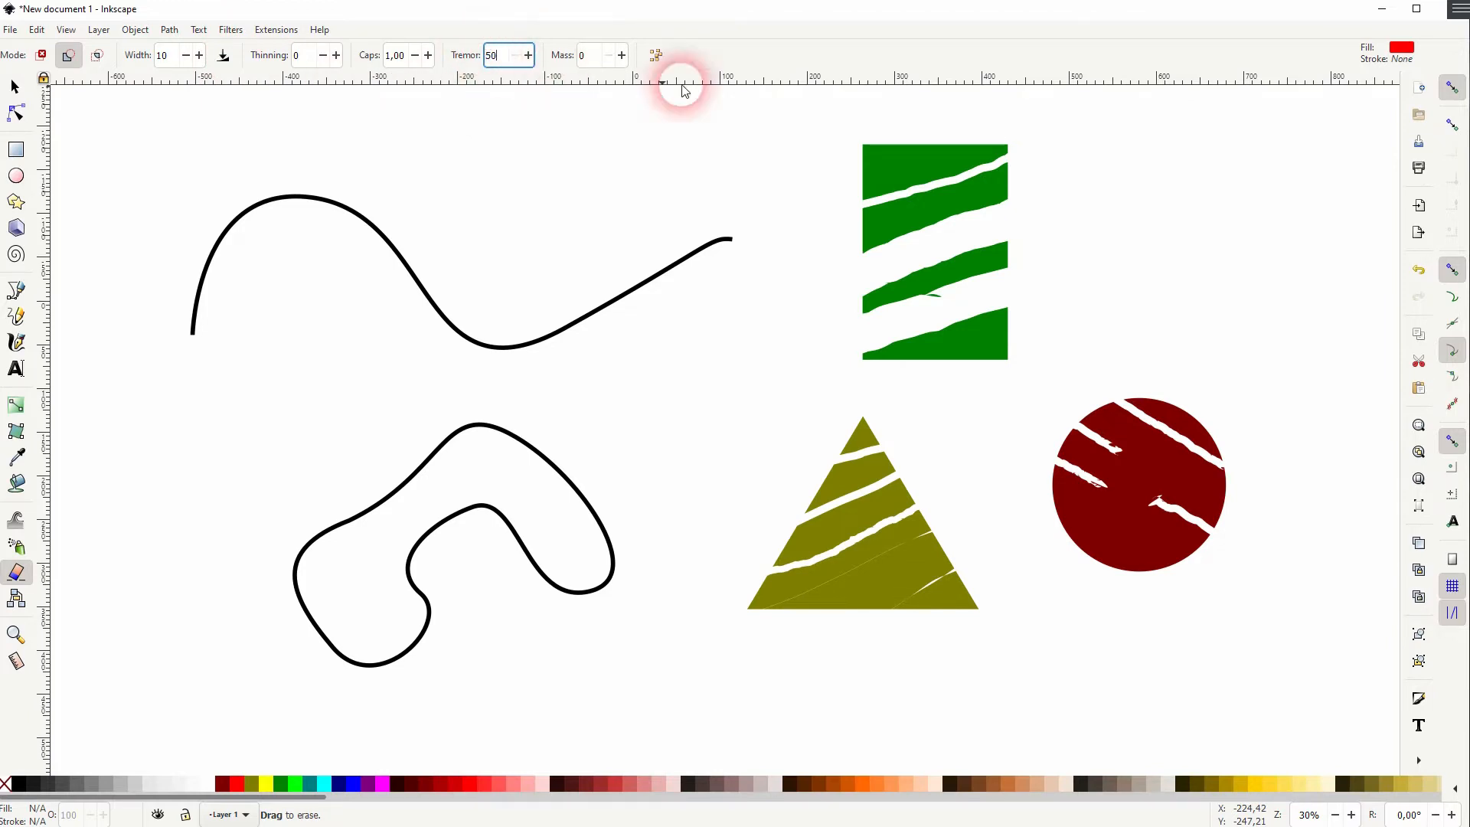
pyautogui.moveTo(1135, 626); pyautogui.dragTo(1119, 564)
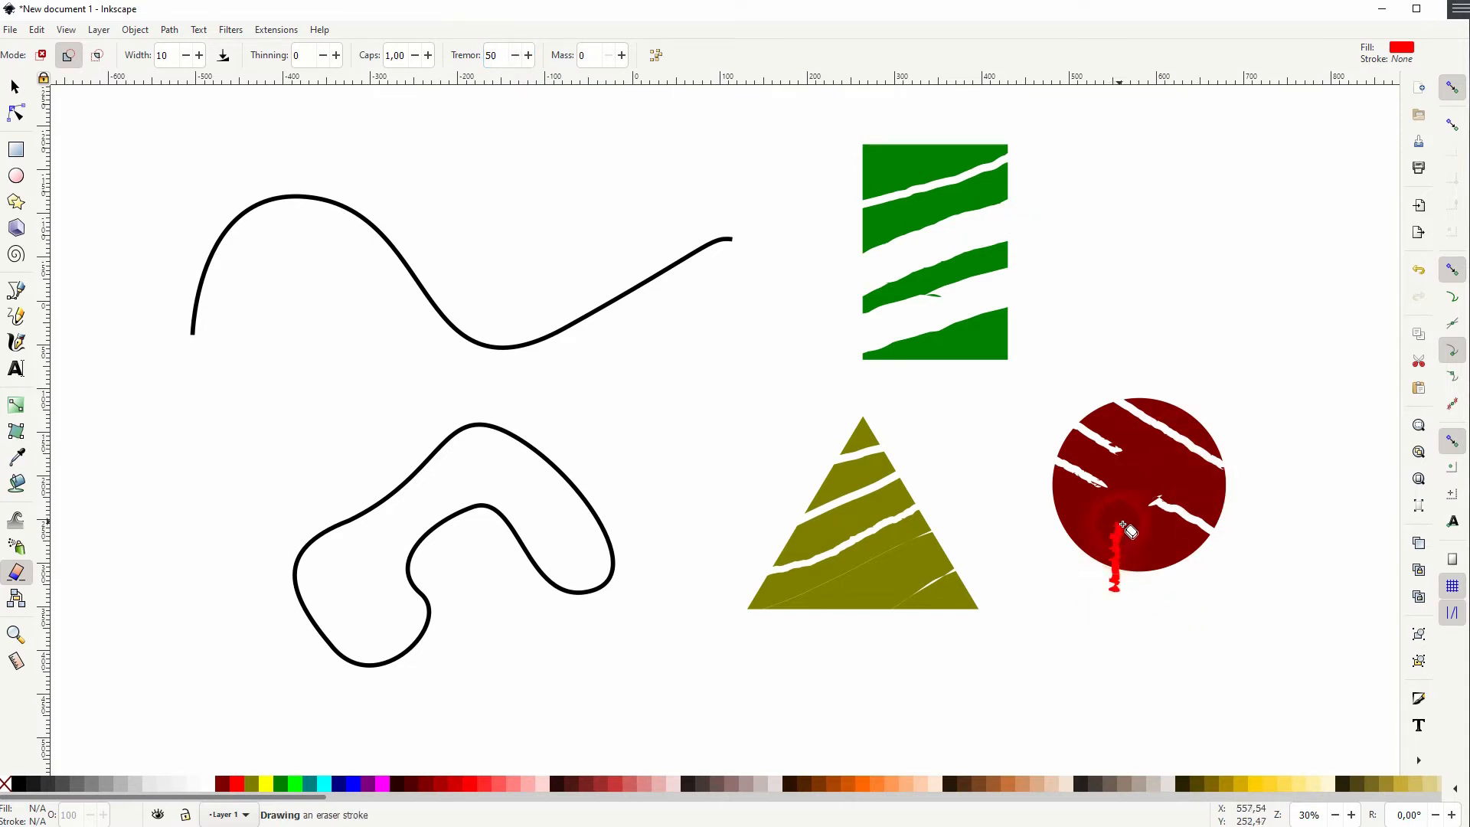
pyautogui.moveTo(1146, 465); pyautogui.dragTo(1144, 461)
pyautogui.moveTo(1195, 490)
pyautogui.mouseDown()
pyautogui.moveTo(1229, 511)
pyautogui.moveTo(1190, 488)
pyautogui.mouseUp()
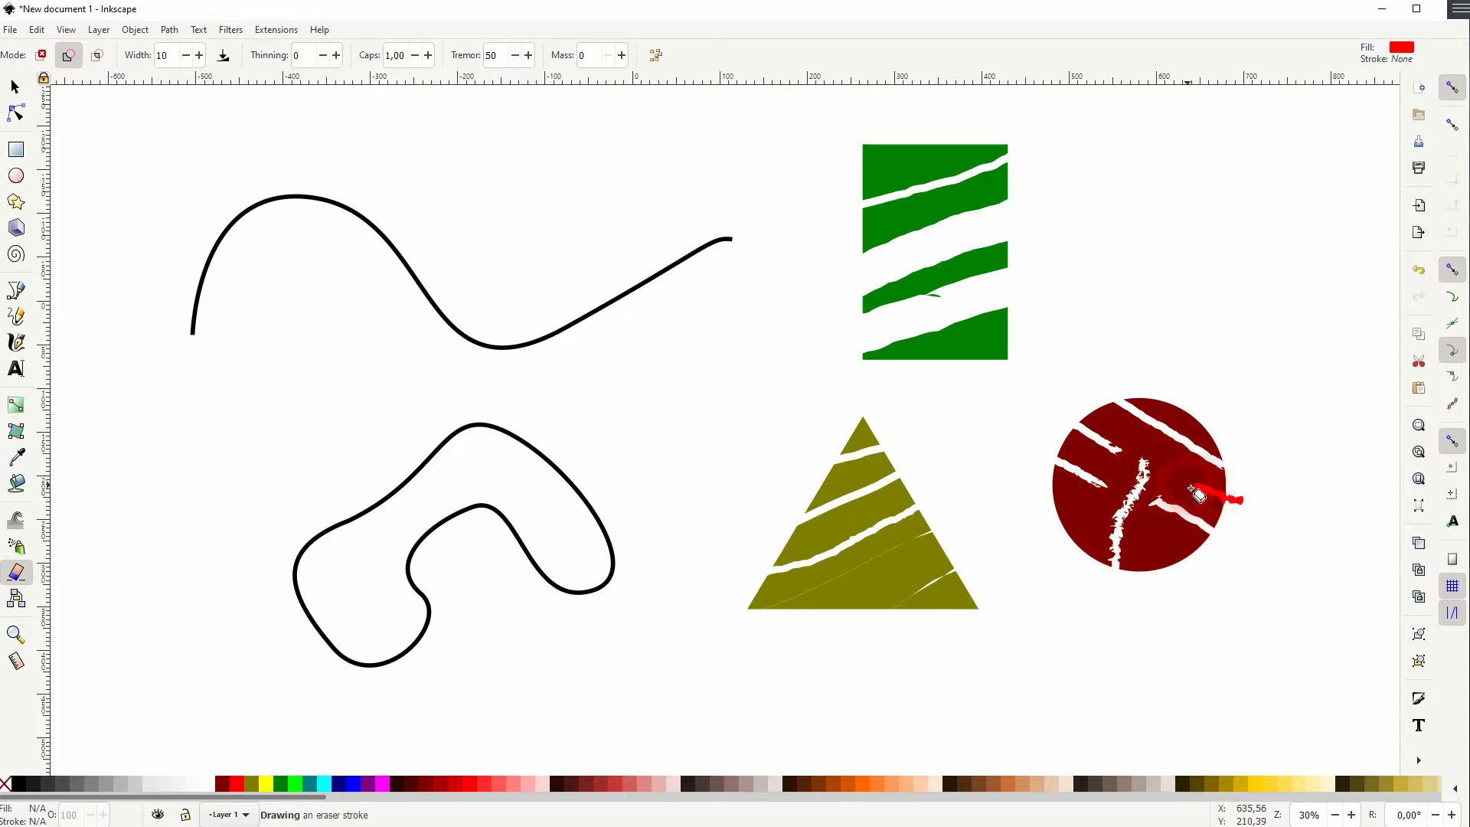
# Set the eraser tremor to 1 and, keeping mass at 0, cut a short stroke into the circle's lower right part.
pyautogui.doubleClick(498, 56)
pyautogui.write('1')
pyautogui.click(591, 55)
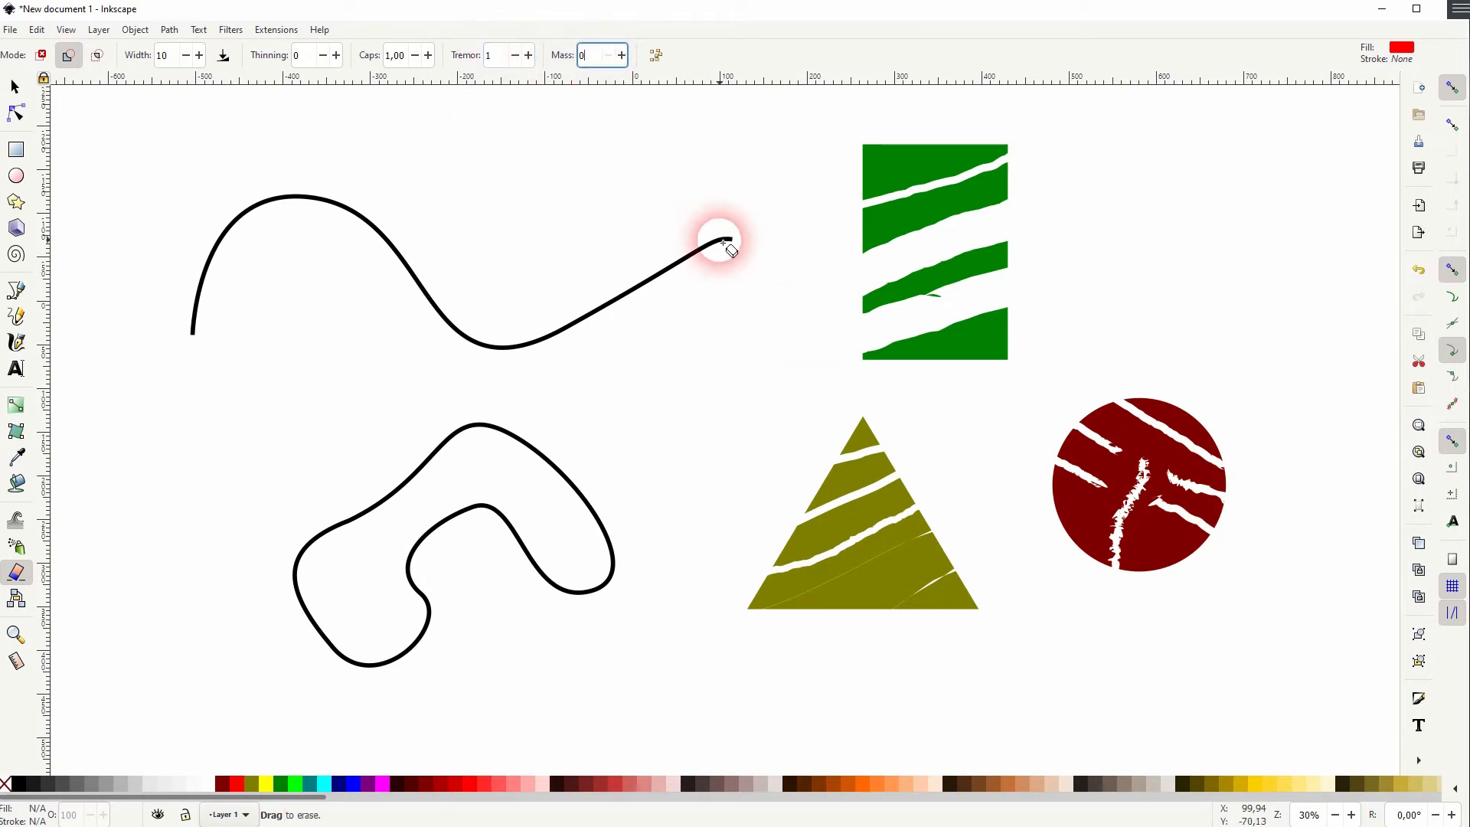
pyautogui.moveTo(1203, 553); pyautogui.dragTo(1147, 538)
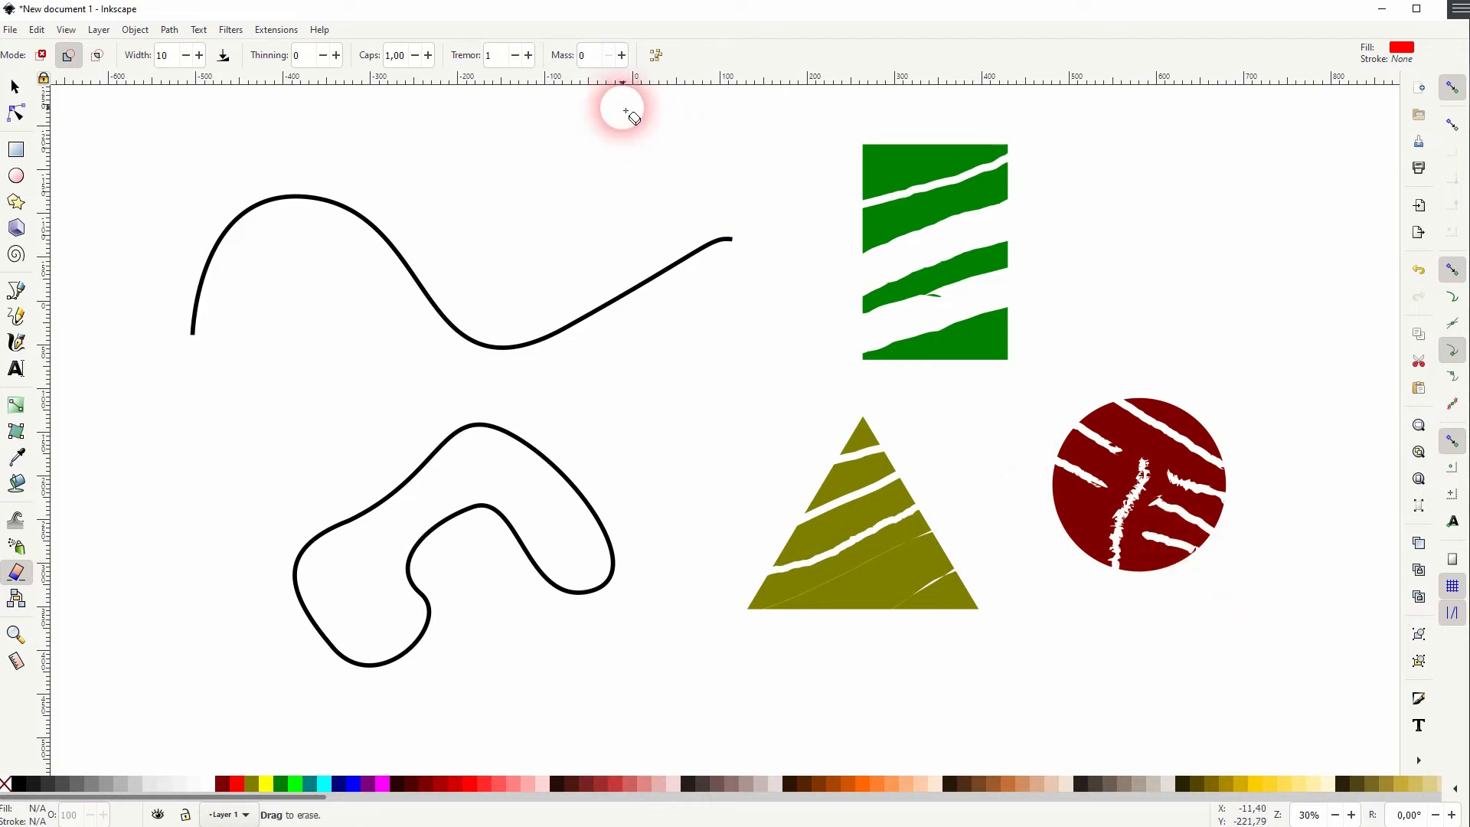
# Set the eraser mass to 100 and cut a stroke across the green rectangle's lower right corner.
pyautogui.doubleClick(587, 61)
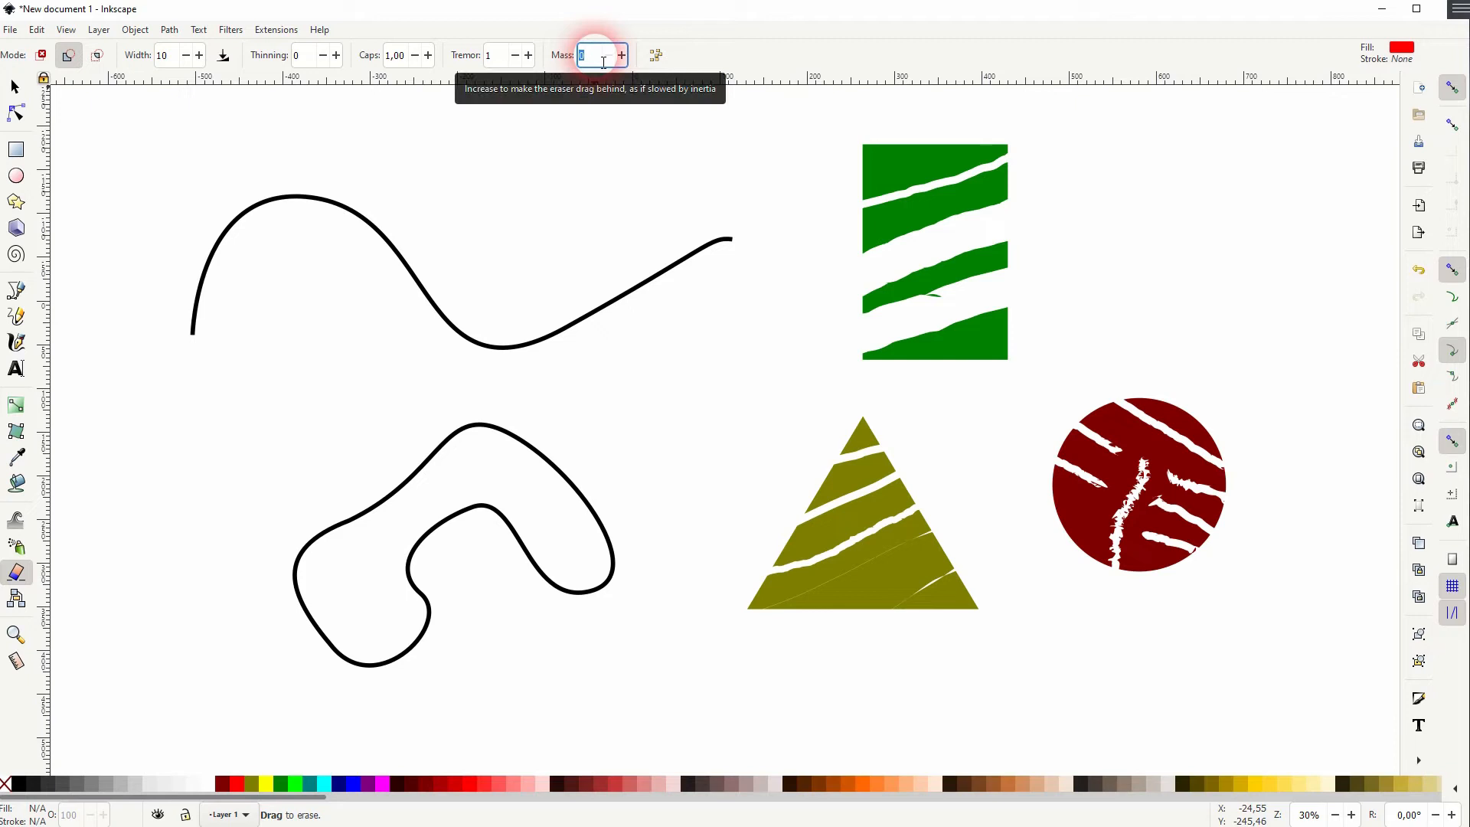
pyautogui.write('100')
pyautogui.click(502, 59)
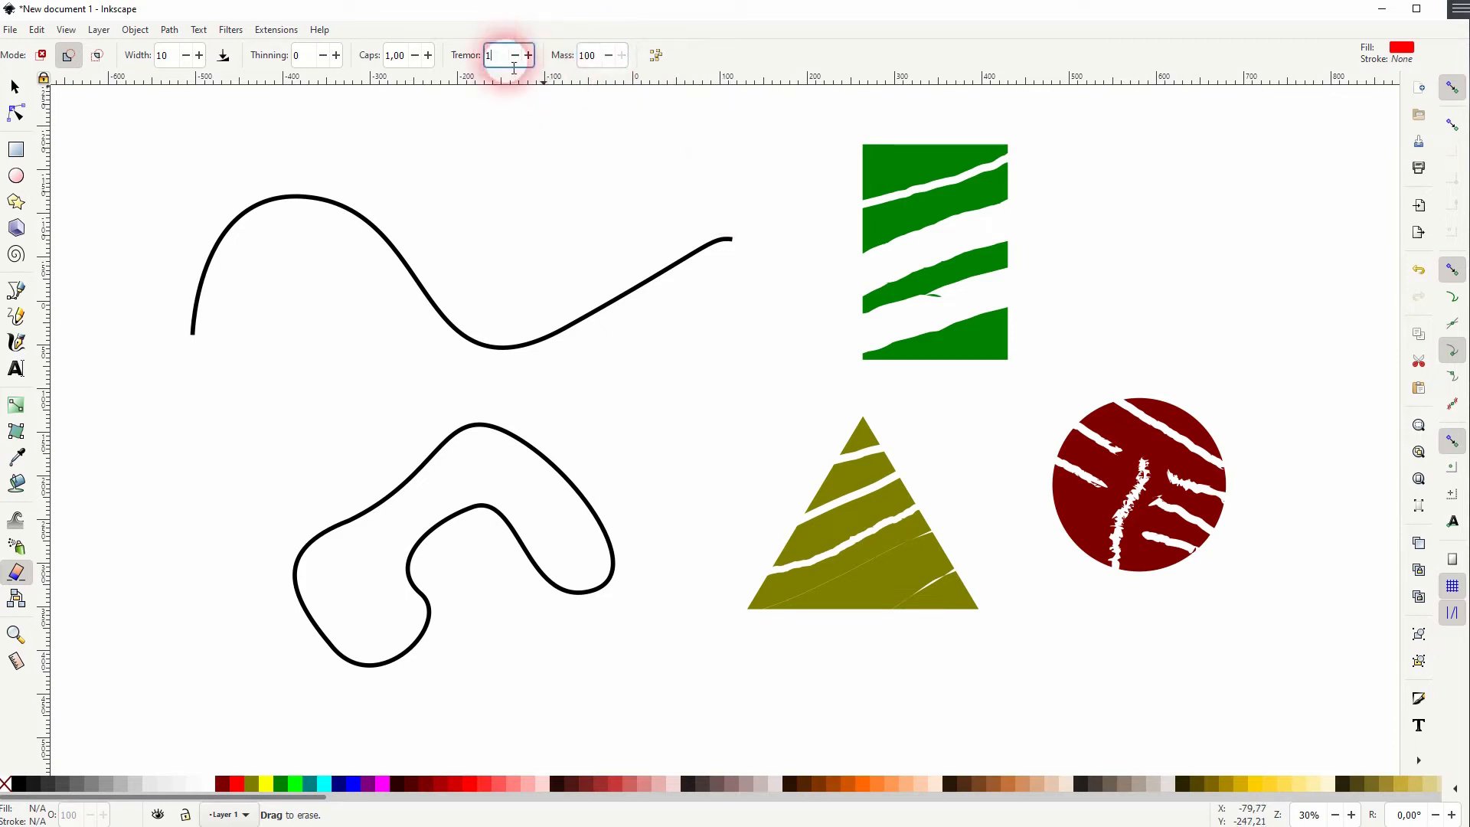
pyautogui.moveTo(1053, 300)
pyautogui.mouseDown()
pyautogui.moveTo(908, 392)
pyautogui.moveTo(715, 459)
pyautogui.moveTo(682, 338)
pyautogui.mouseUp()
# Set the eraser mass to 10 for a diagonal cut across the green rectangle's upper left corner, and set the mass to 1.
pyautogui.click(600, 56)
pyautogui.doubleClick(587, 55)
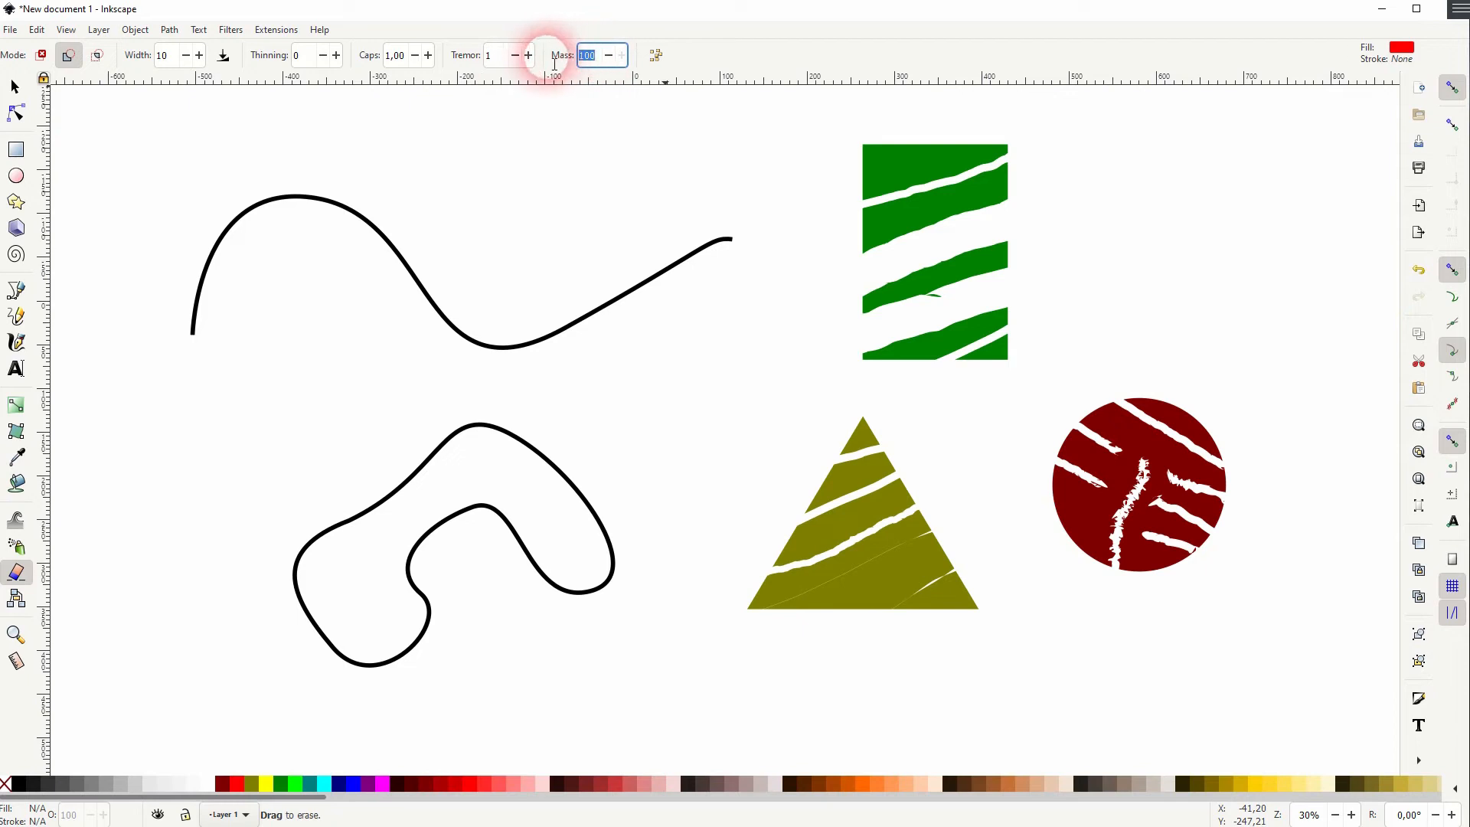
pyautogui.write('10')
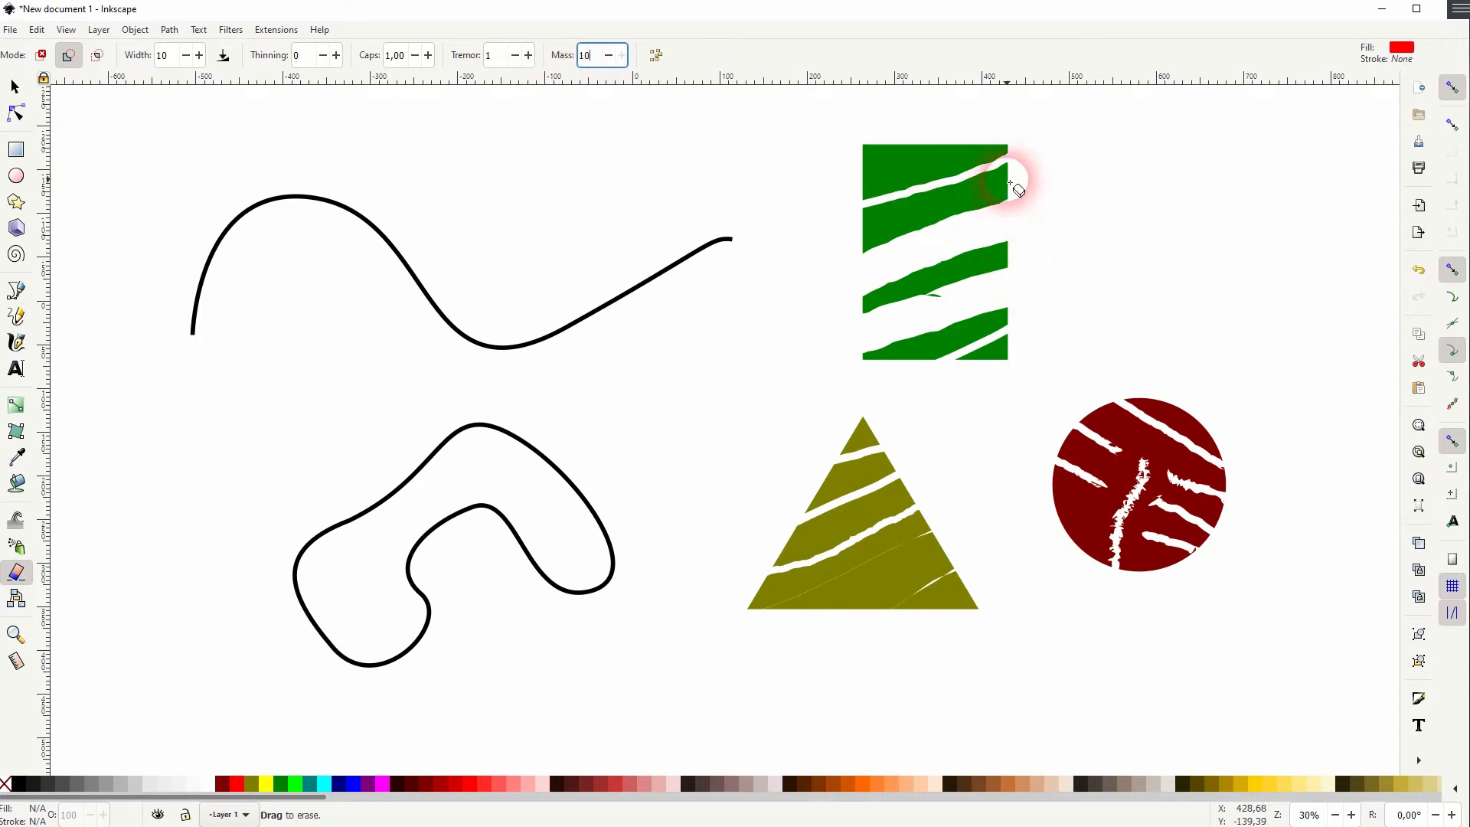
pyautogui.moveTo(919, 166); pyautogui.dragTo(805, 245)
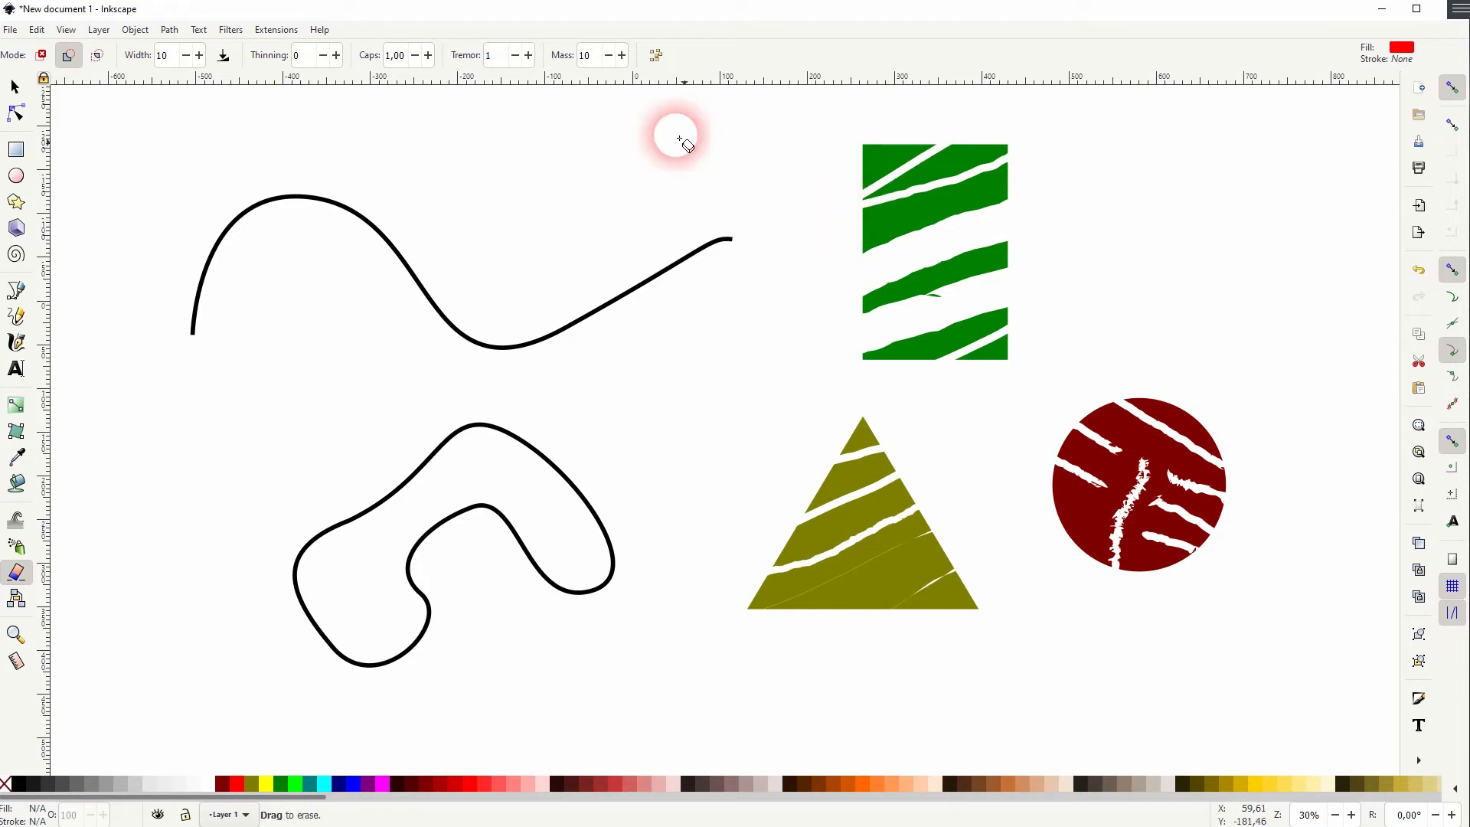
pyautogui.doubleClick(590, 55)
pyautogui.write('1')
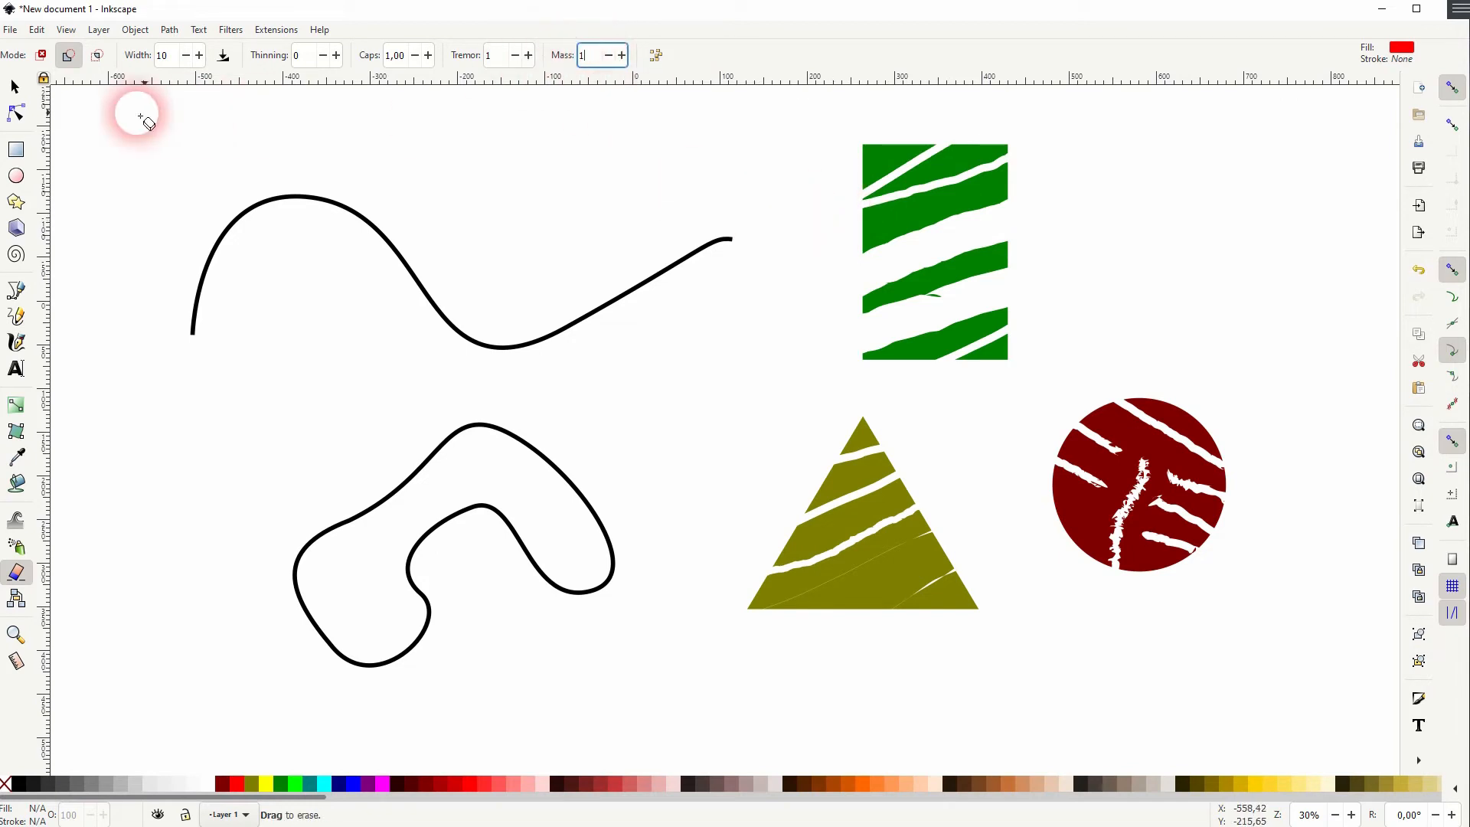
# Select the cut rectangle, triangle and circle together and delete them.
pyautogui.click(15, 87)
pyautogui.moveTo(693, 678); pyautogui.dragTo(1286, 105)
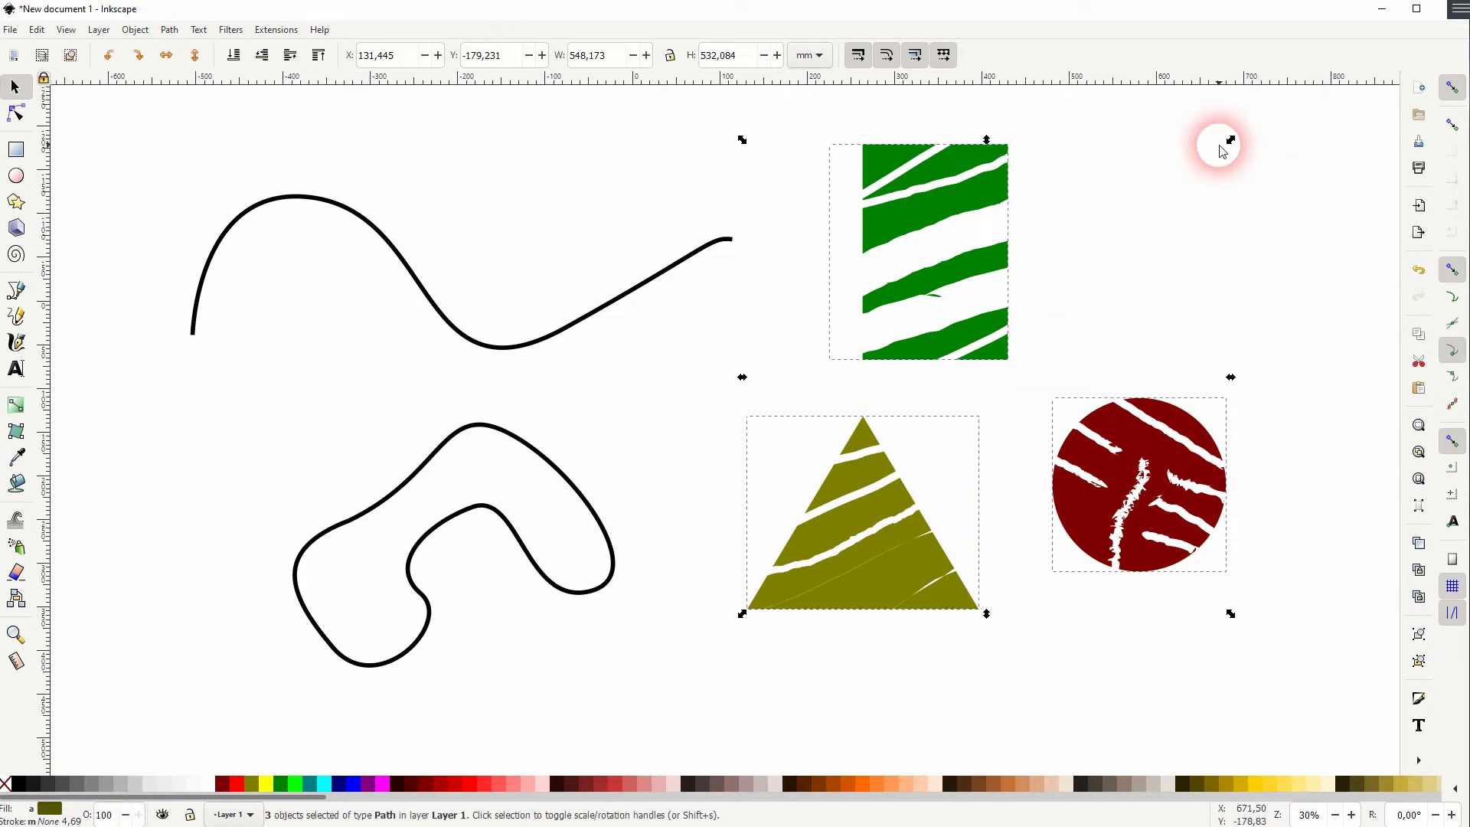
pyautogui.press('Delete')
# Draw a green rectangle about 244 × 358 mm in the empty area beside the black curves.
pyautogui.click(34, 150)
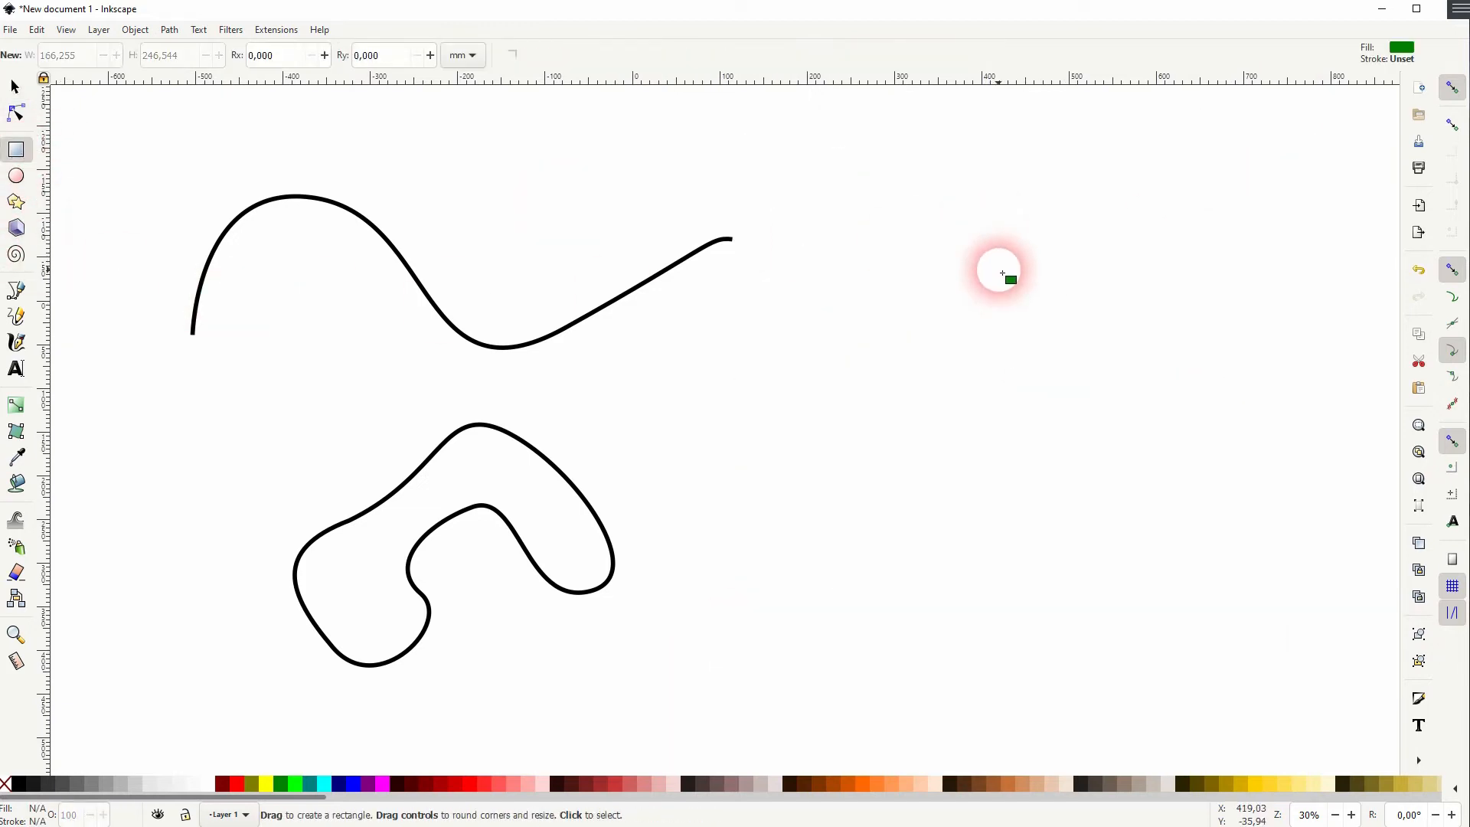
pyautogui.moveTo(997, 270); pyautogui.dragTo(1220, 597)
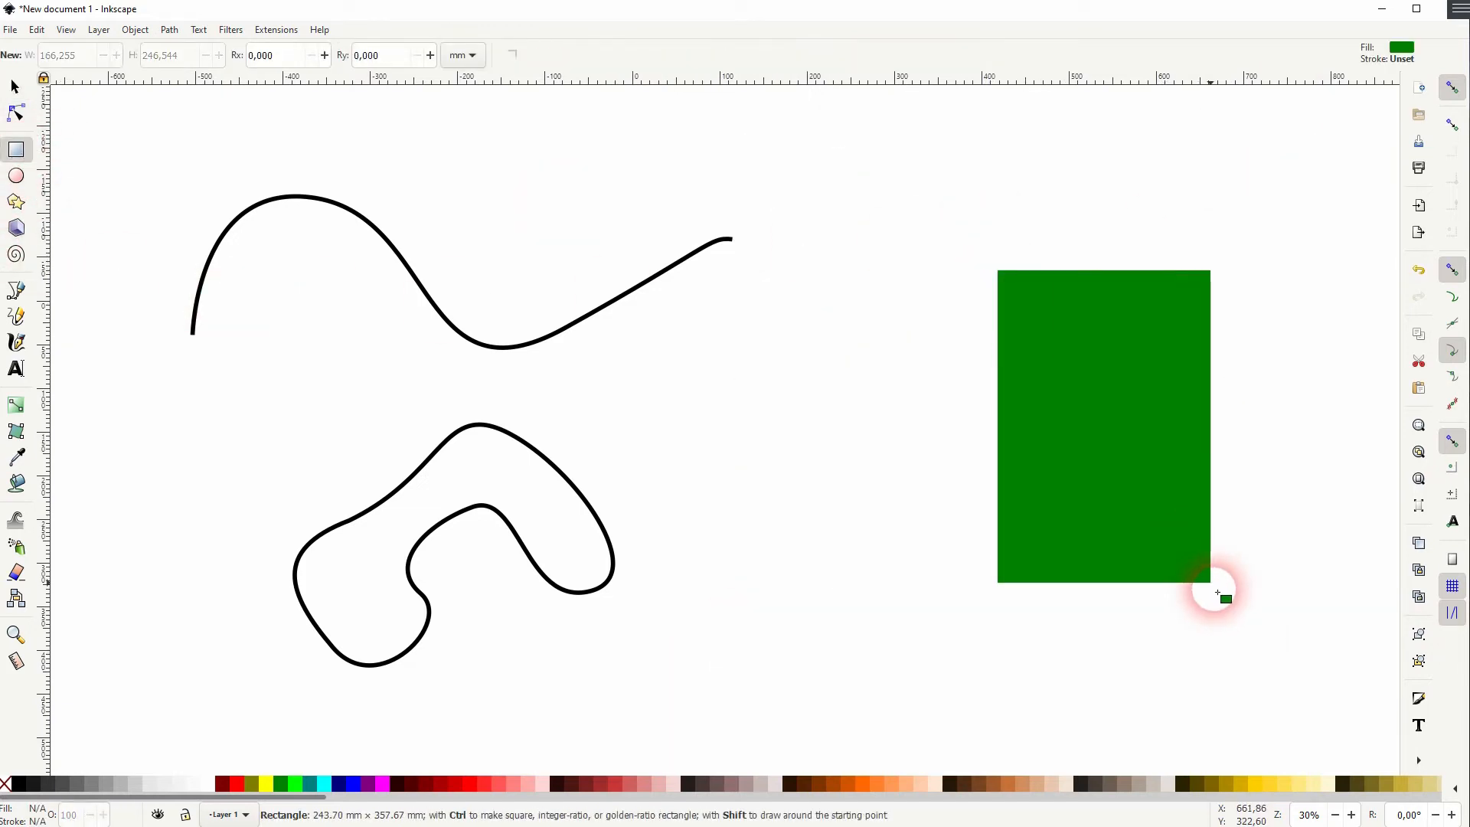
# Cut a horizontal eraser stroke across the upper part of the green rectangle, with nothing selected and a width of 10.
pyautogui.click(16, 572)
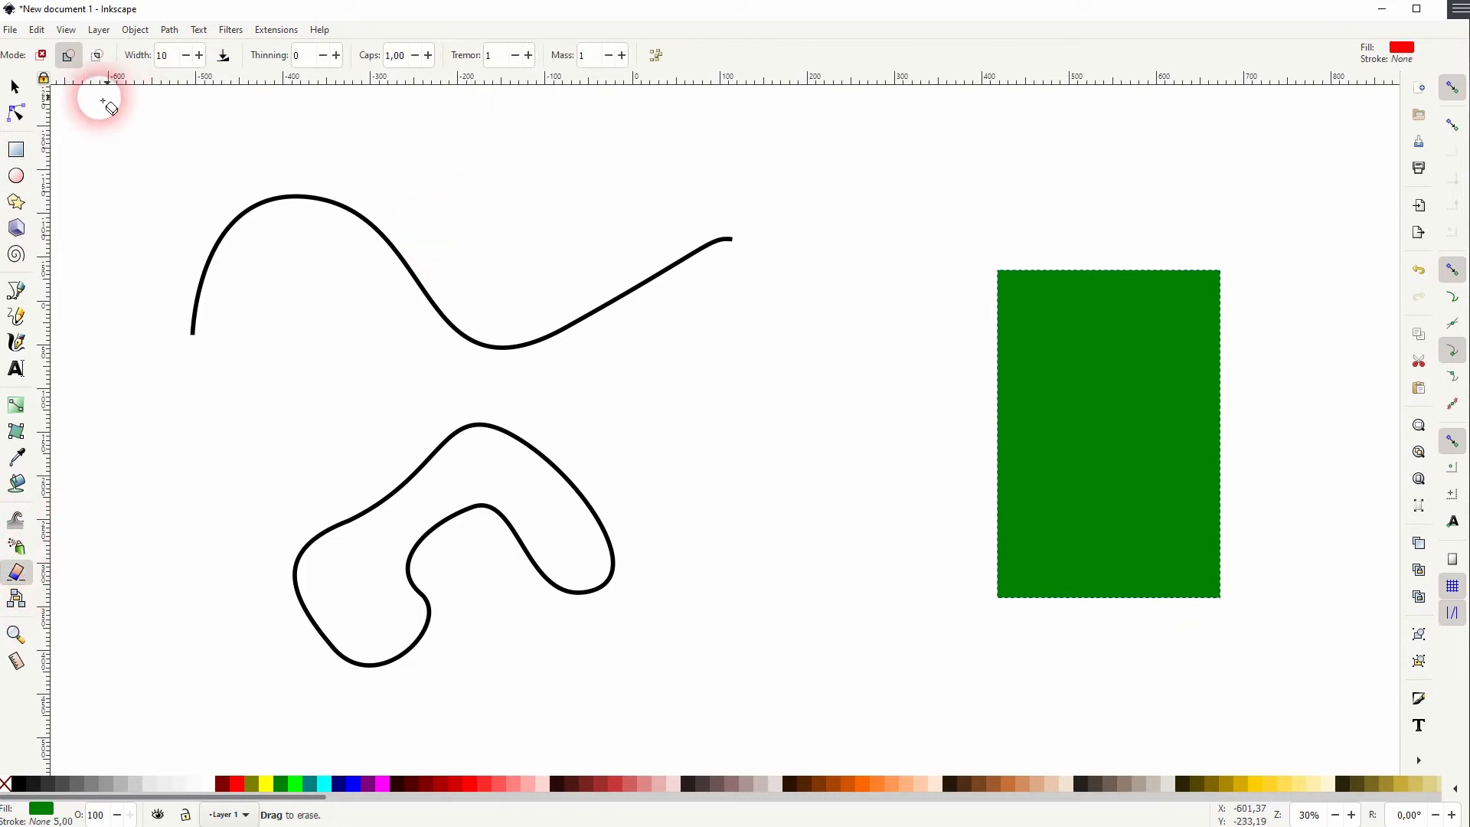
pyautogui.click(15, 90)
pyautogui.click(186, 226)
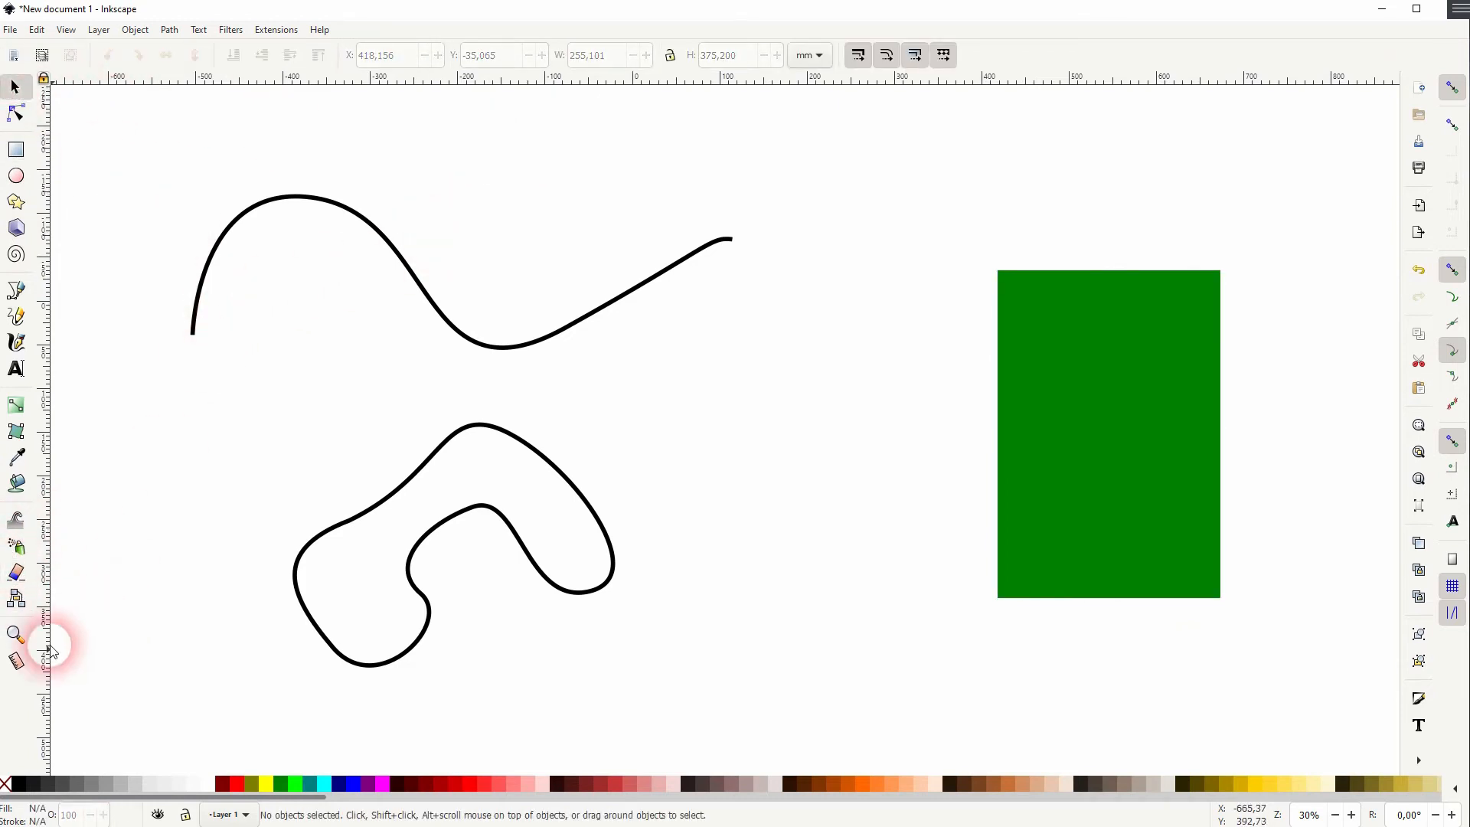
pyautogui.click(16, 573)
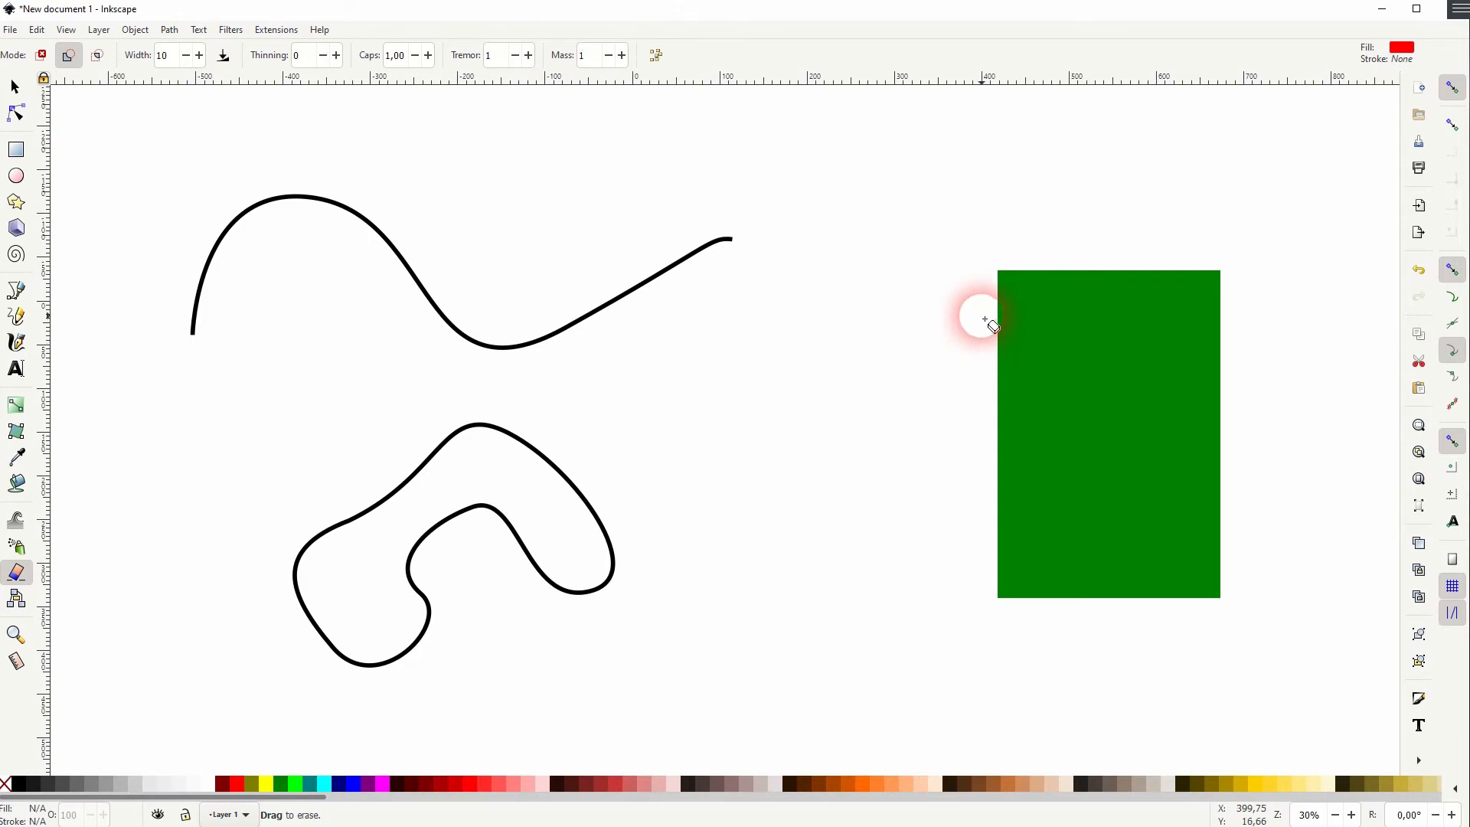
pyautogui.moveTo(1259, 308); pyautogui.dragTo(1267, 308)
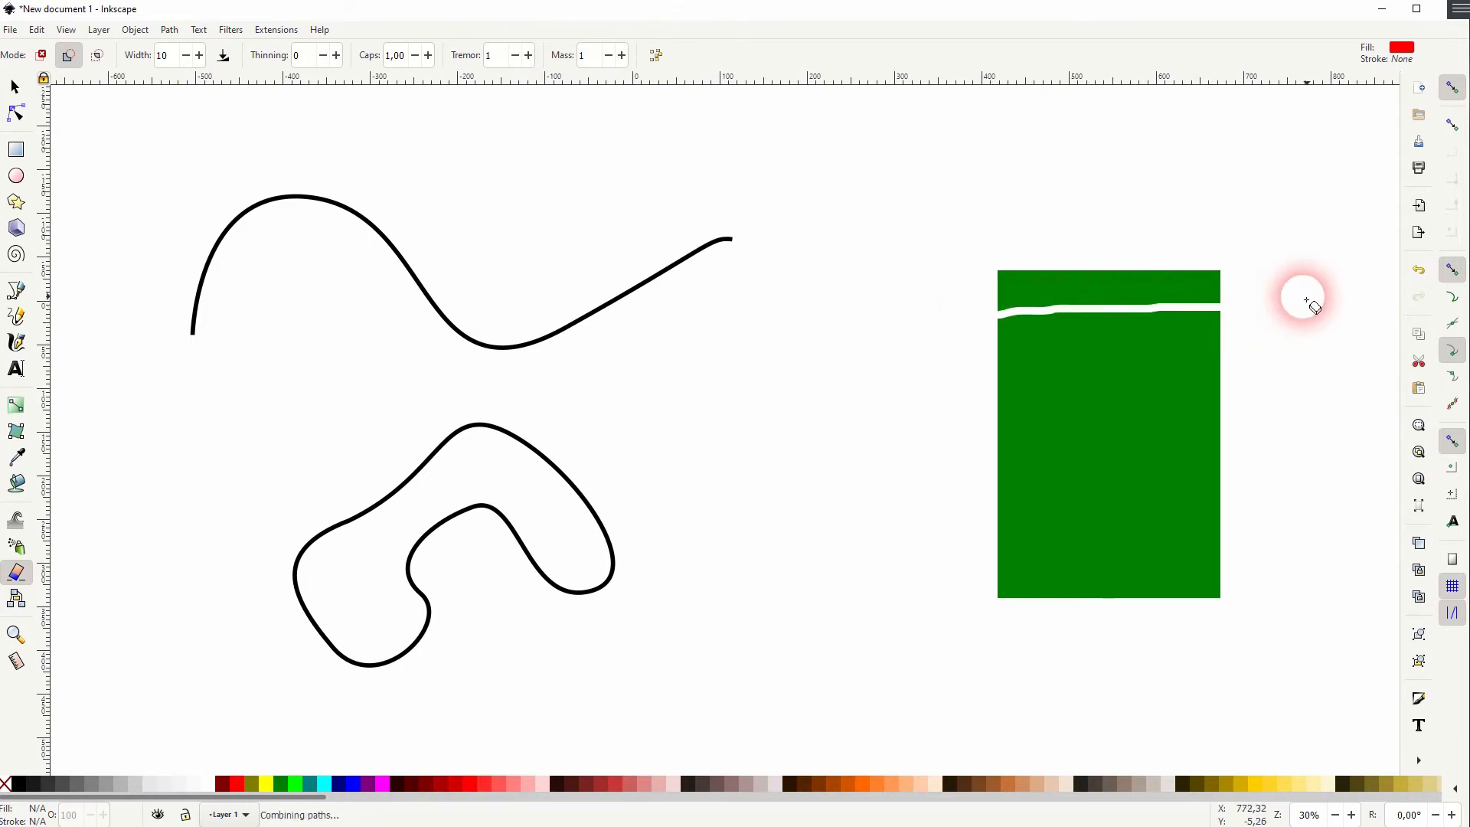
# Show the nodes of the cut green rectangle and move it up to about X 365, Y −88 mm.
pyautogui.click(17, 87)
pyautogui.click(838, 363)
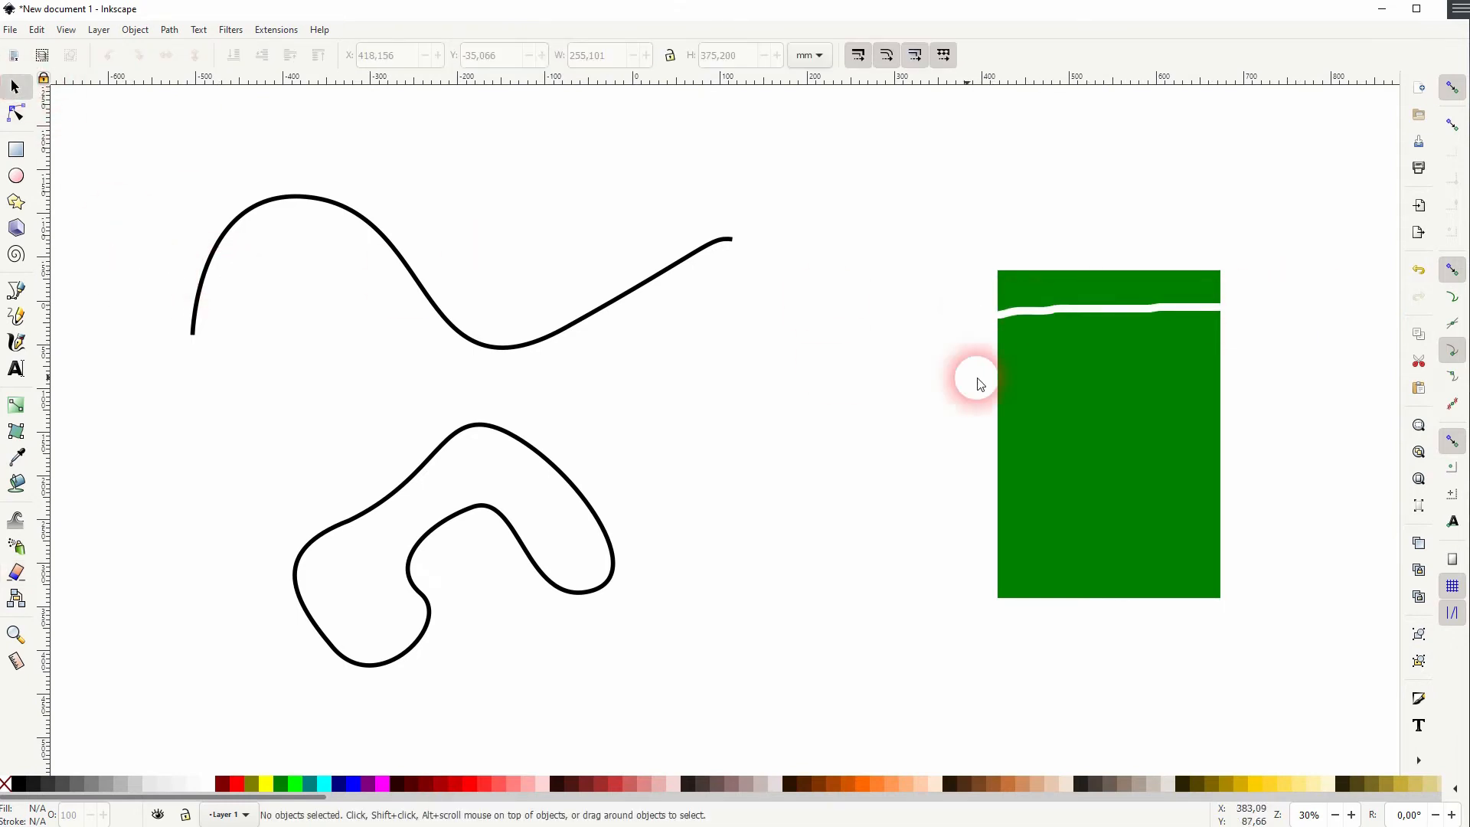
pyautogui.click(1103, 385)
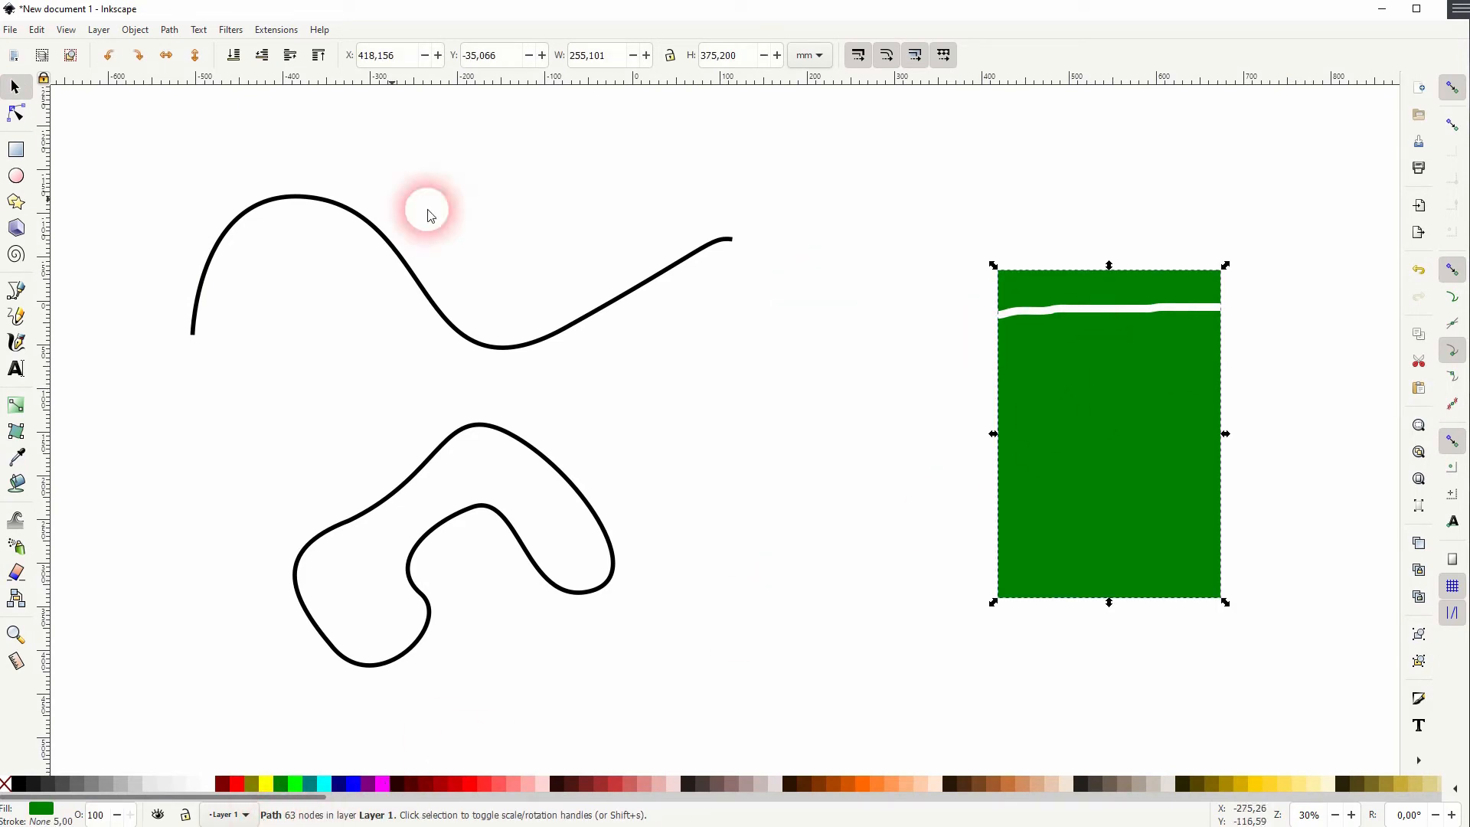
pyautogui.click(16, 113)
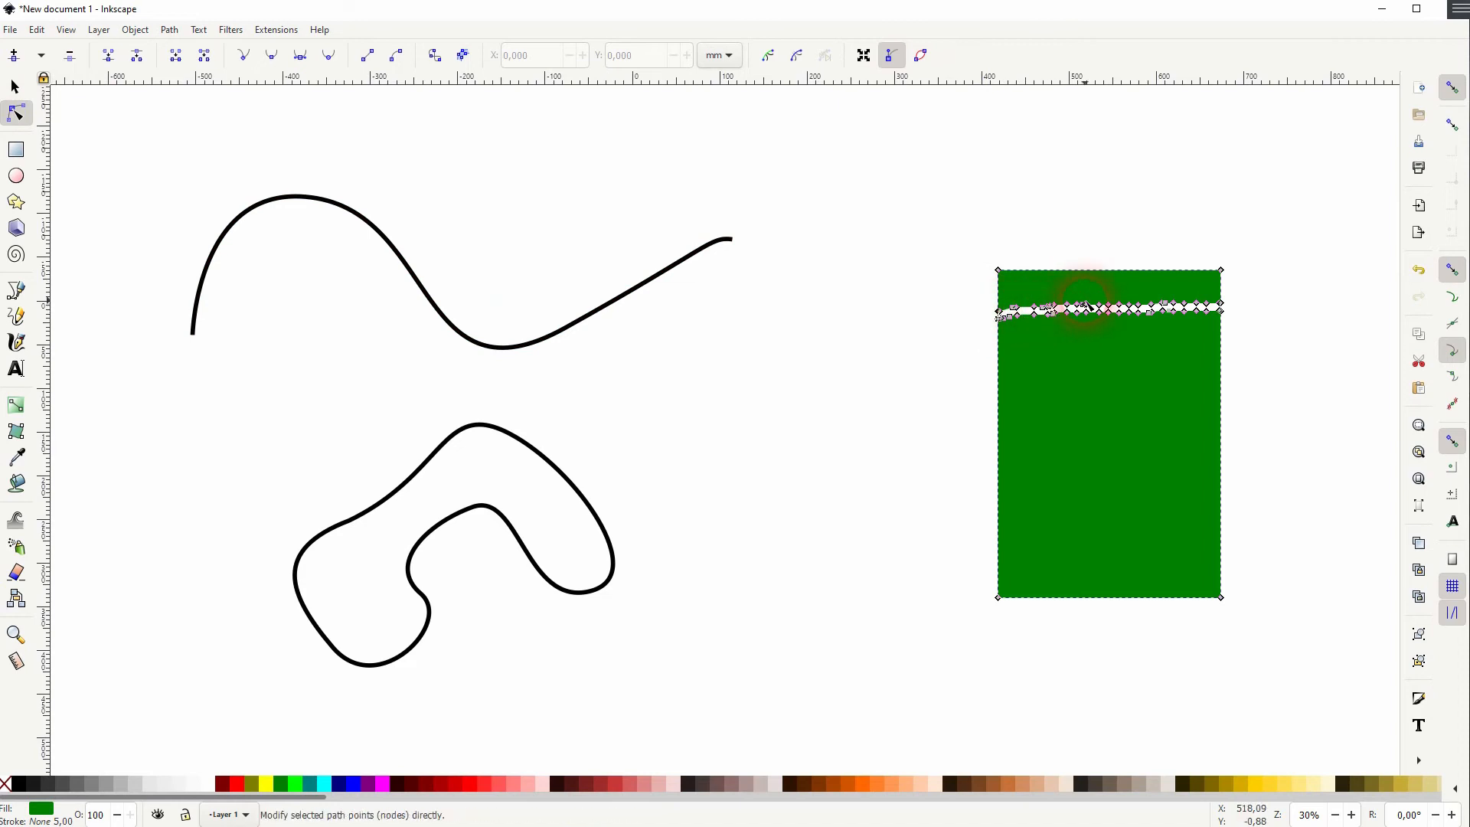
pyautogui.click(15, 86)
pyautogui.moveTo(1133, 417); pyautogui.dragTo(1087, 373)
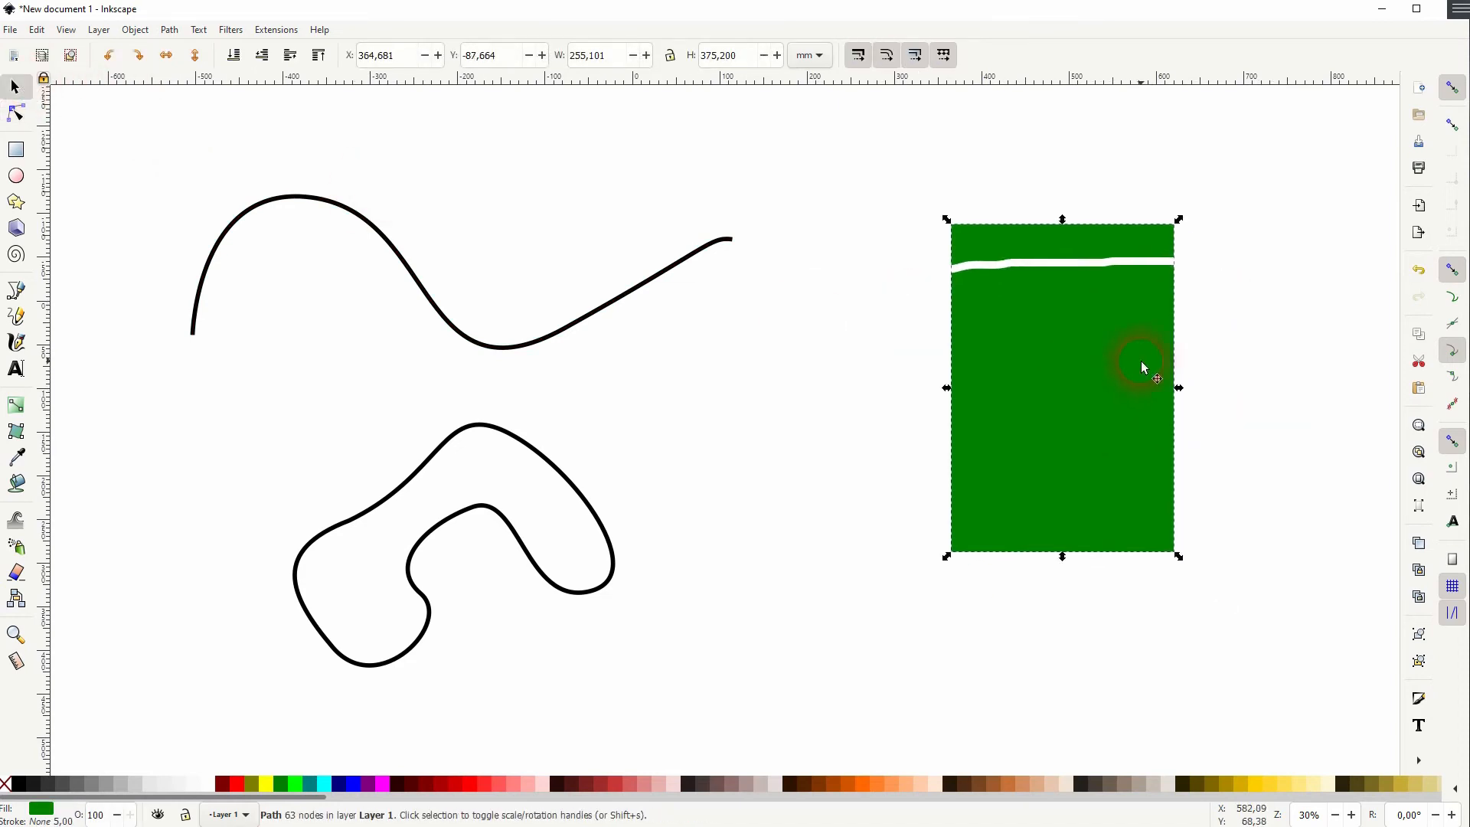
# Break apart the cut green rectangle, then pull its narrow upper strip away and delete it.
pyautogui.click(169, 30)
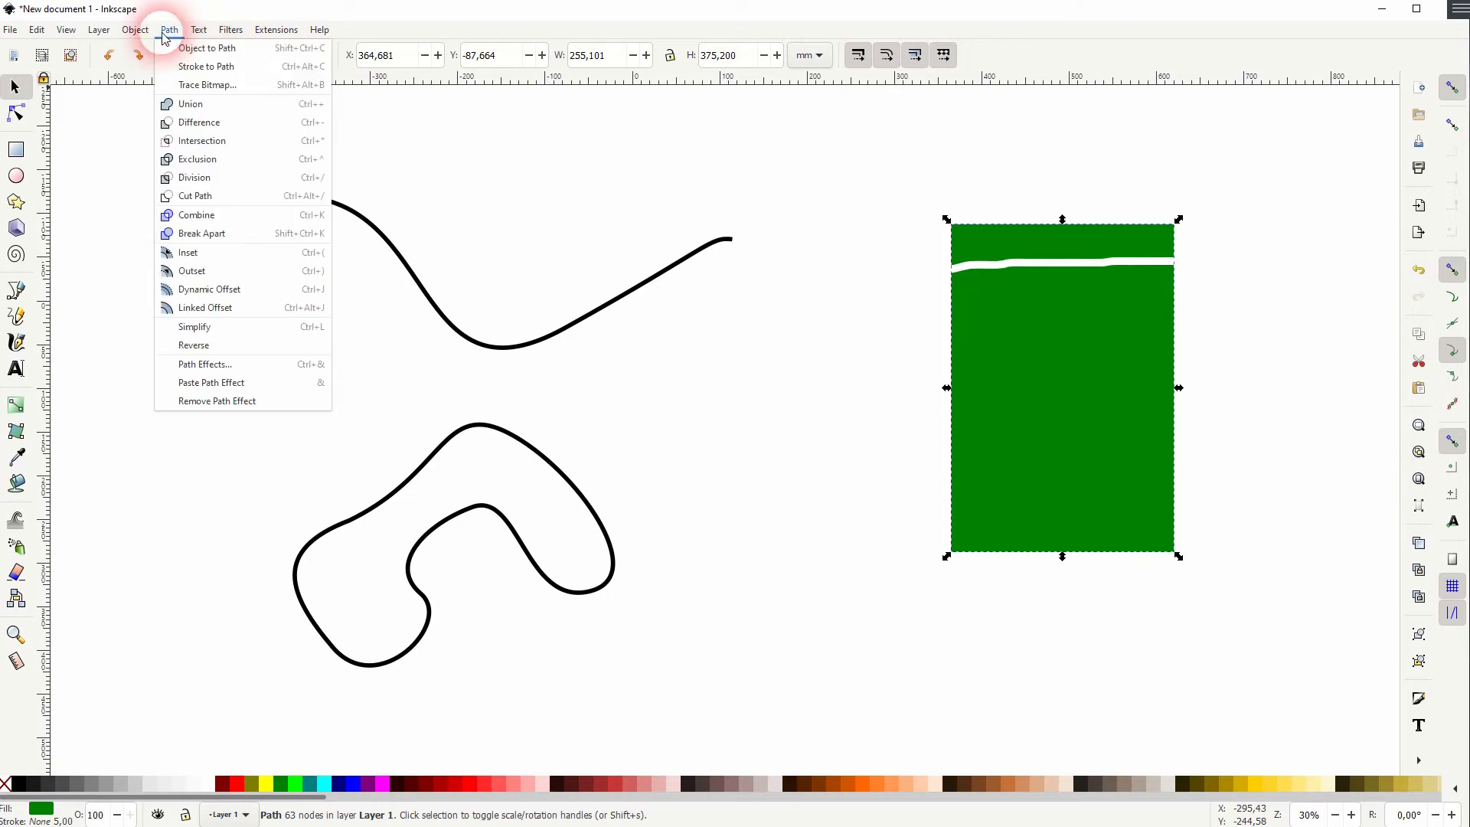
pyautogui.click(202, 234)
pyautogui.click(1127, 240)
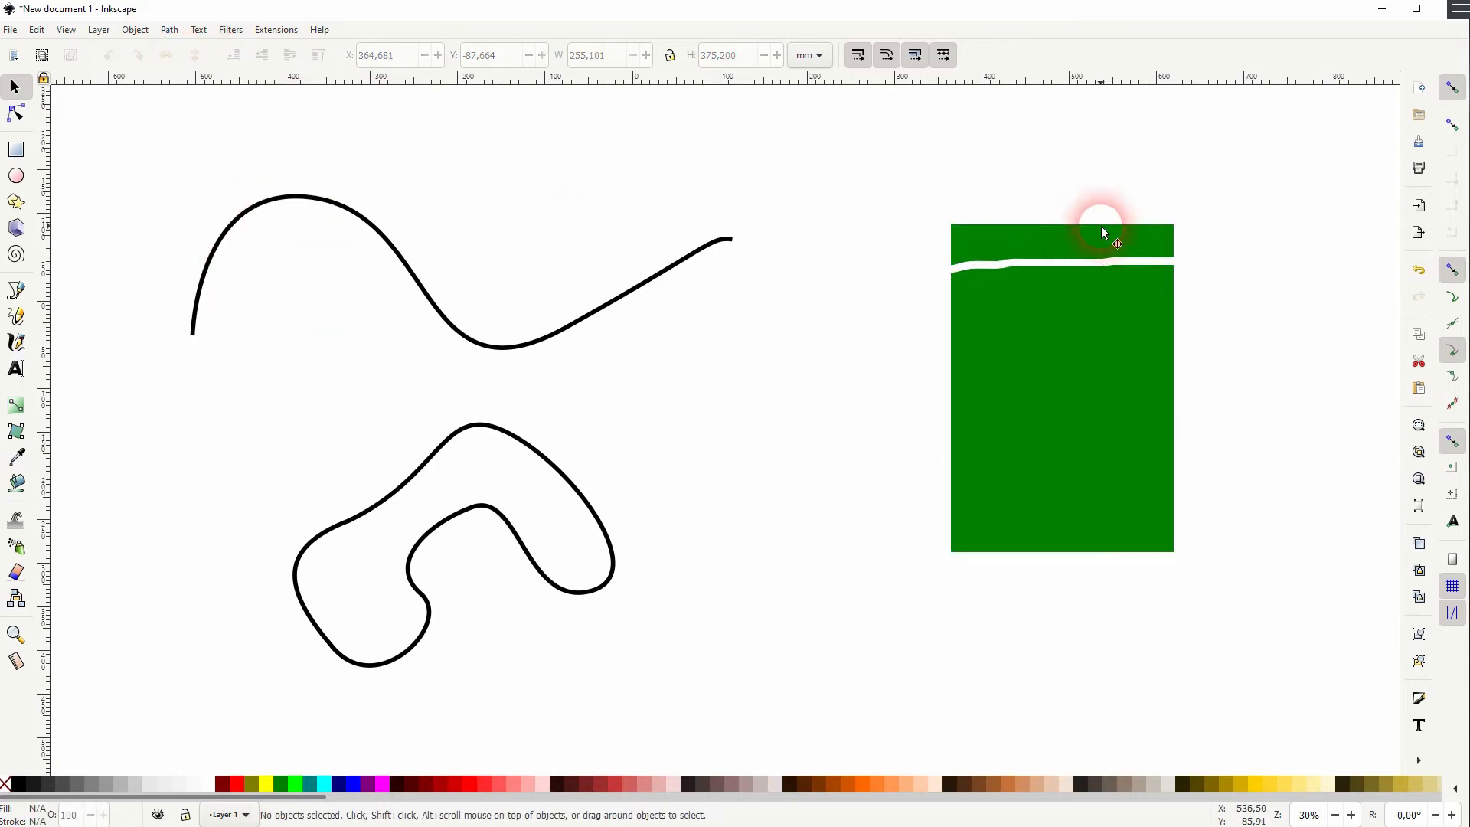
pyautogui.moveTo(1086, 239); pyautogui.dragTo(995, 185)
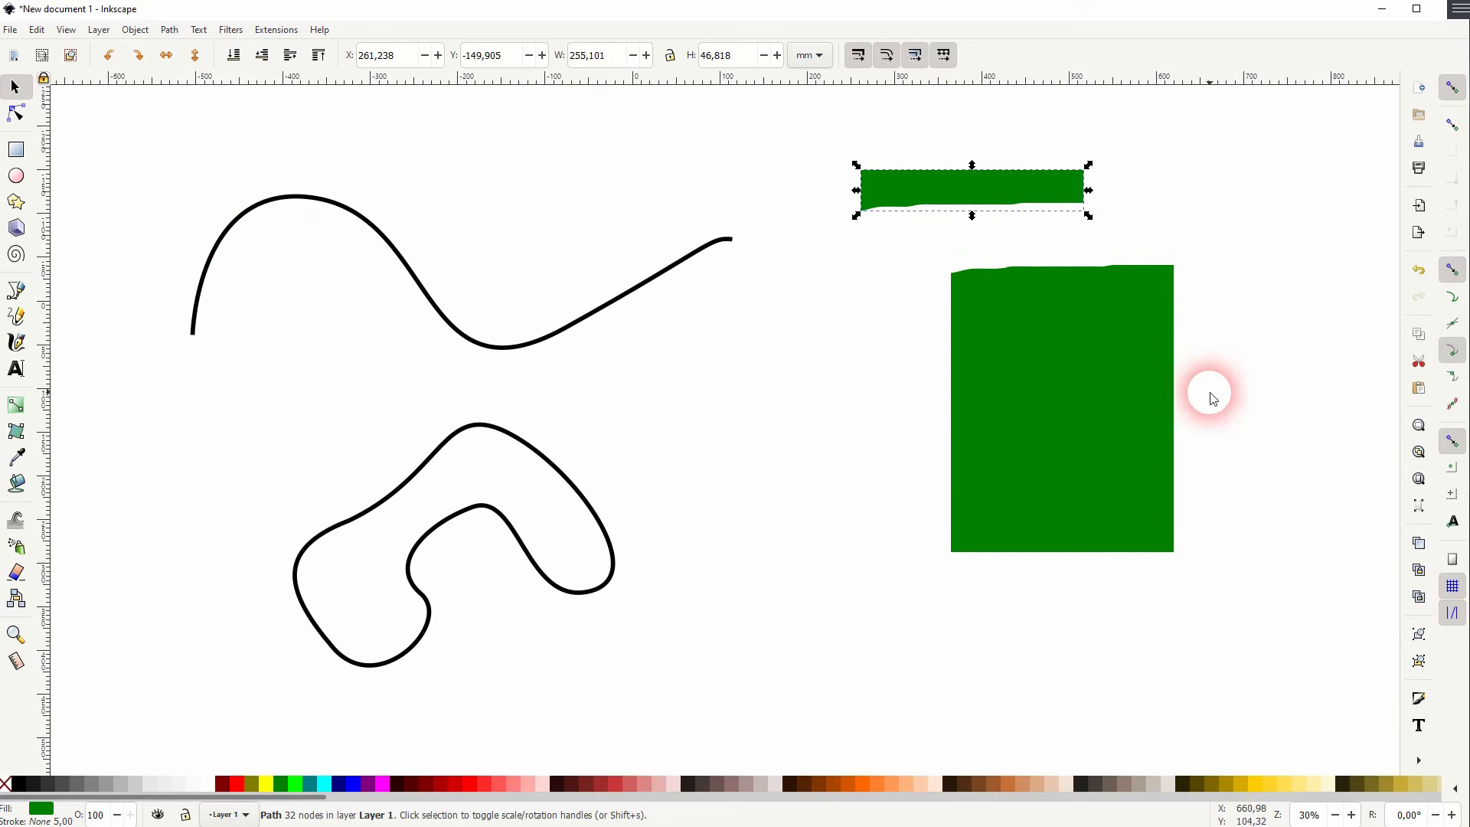
pyautogui.press('Delete')
# Move the remaining green piece to about X 313, Y −53 mm and erase a horizontal cut across its upper part with break-apart enabled.
pyautogui.moveTo(1050, 420); pyautogui.dragTo(1004, 412)
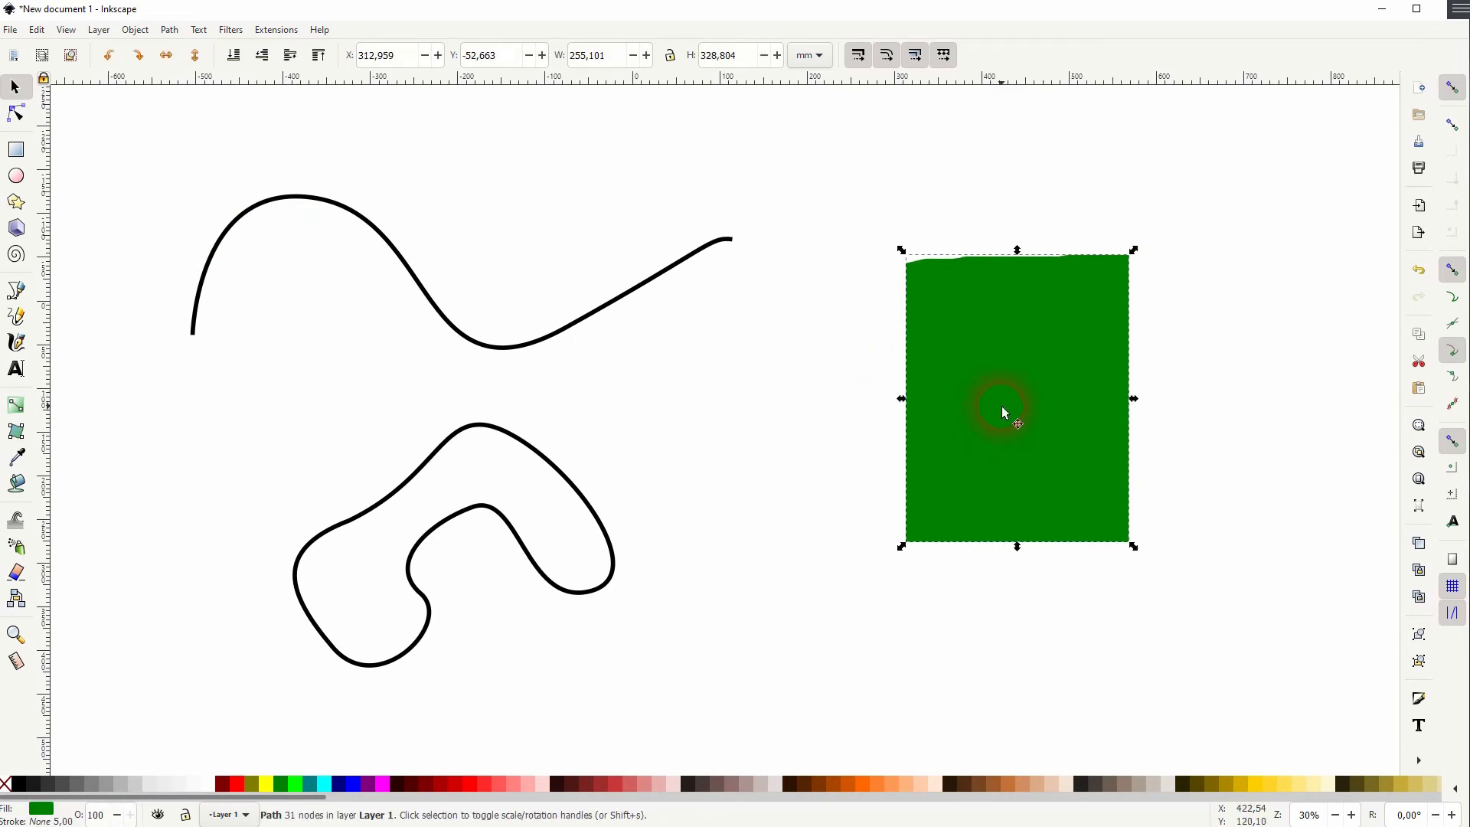
pyautogui.click(16, 572)
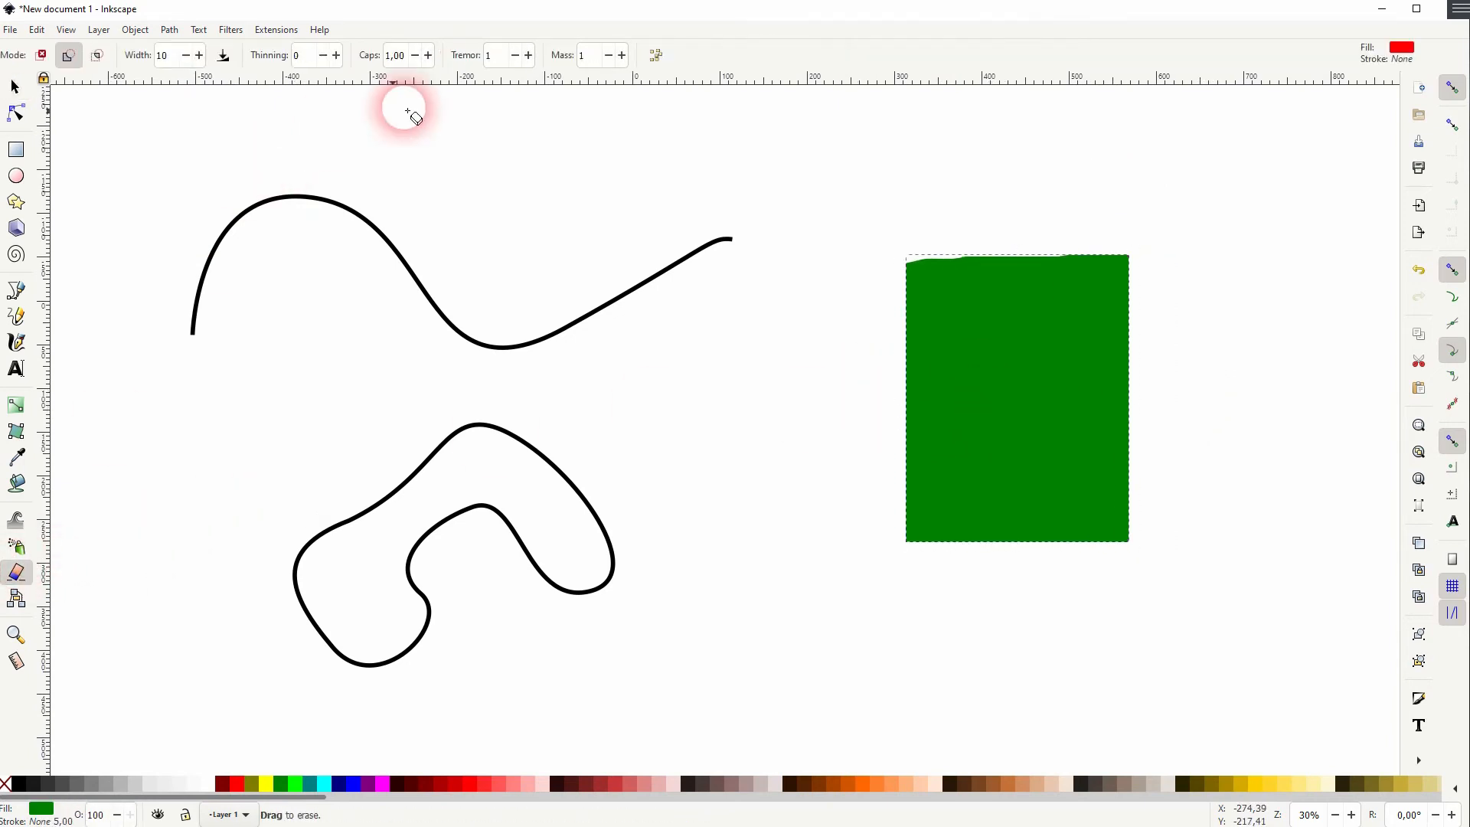
pyautogui.click(656, 55)
pyautogui.moveTo(873, 305); pyautogui.dragTo(916, 309)
pyautogui.moveTo(1109, 309); pyautogui.dragTo(1196, 306)
# Select only the upper strip separated from the green shape, move it away and delete it.
pyautogui.click(14, 88)
pyautogui.click(742, 239)
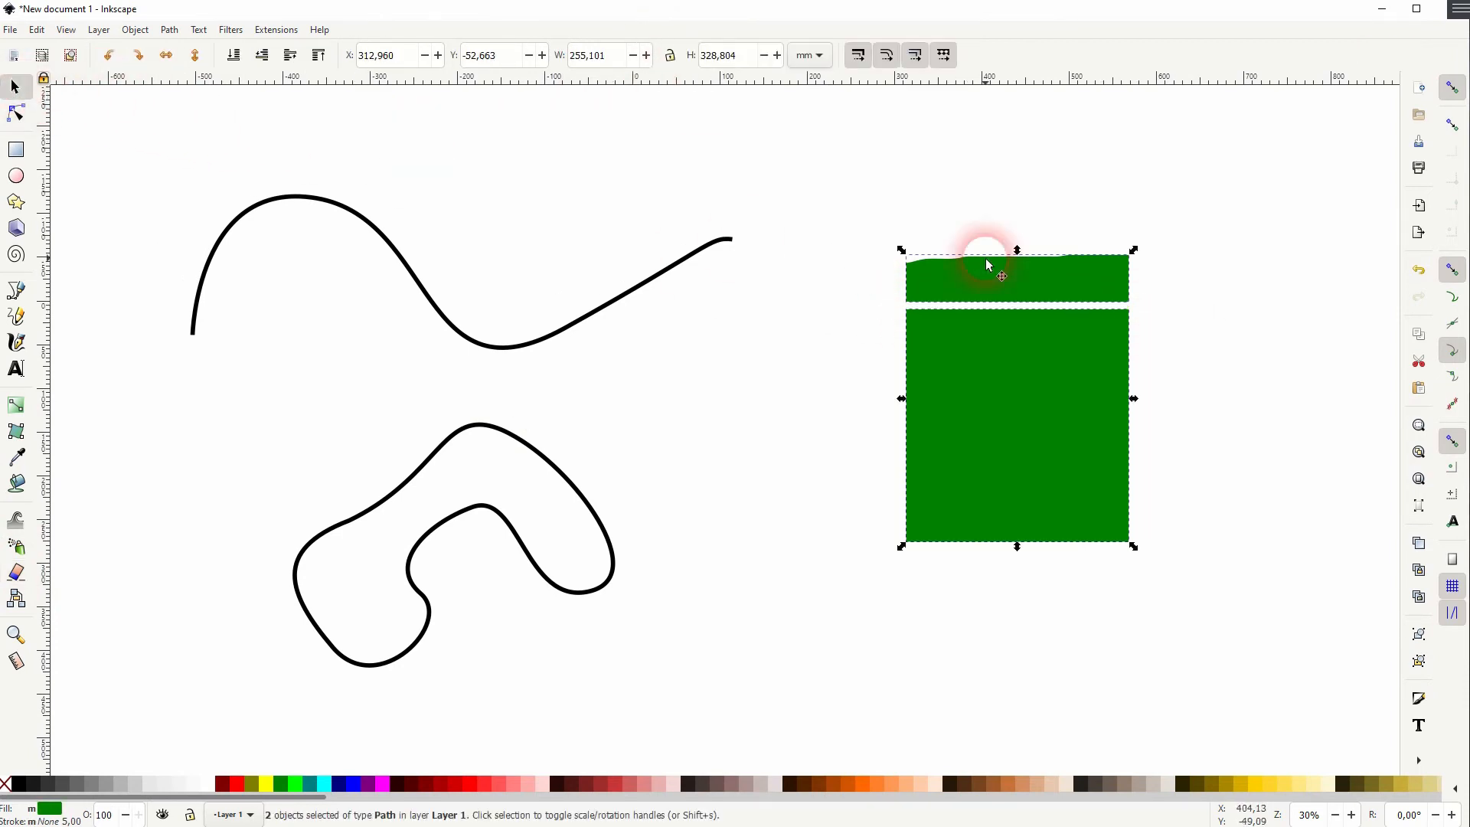
pyautogui.click(1112, 309)
pyautogui.moveTo(1069, 276); pyautogui.dragTo(1023, 229)
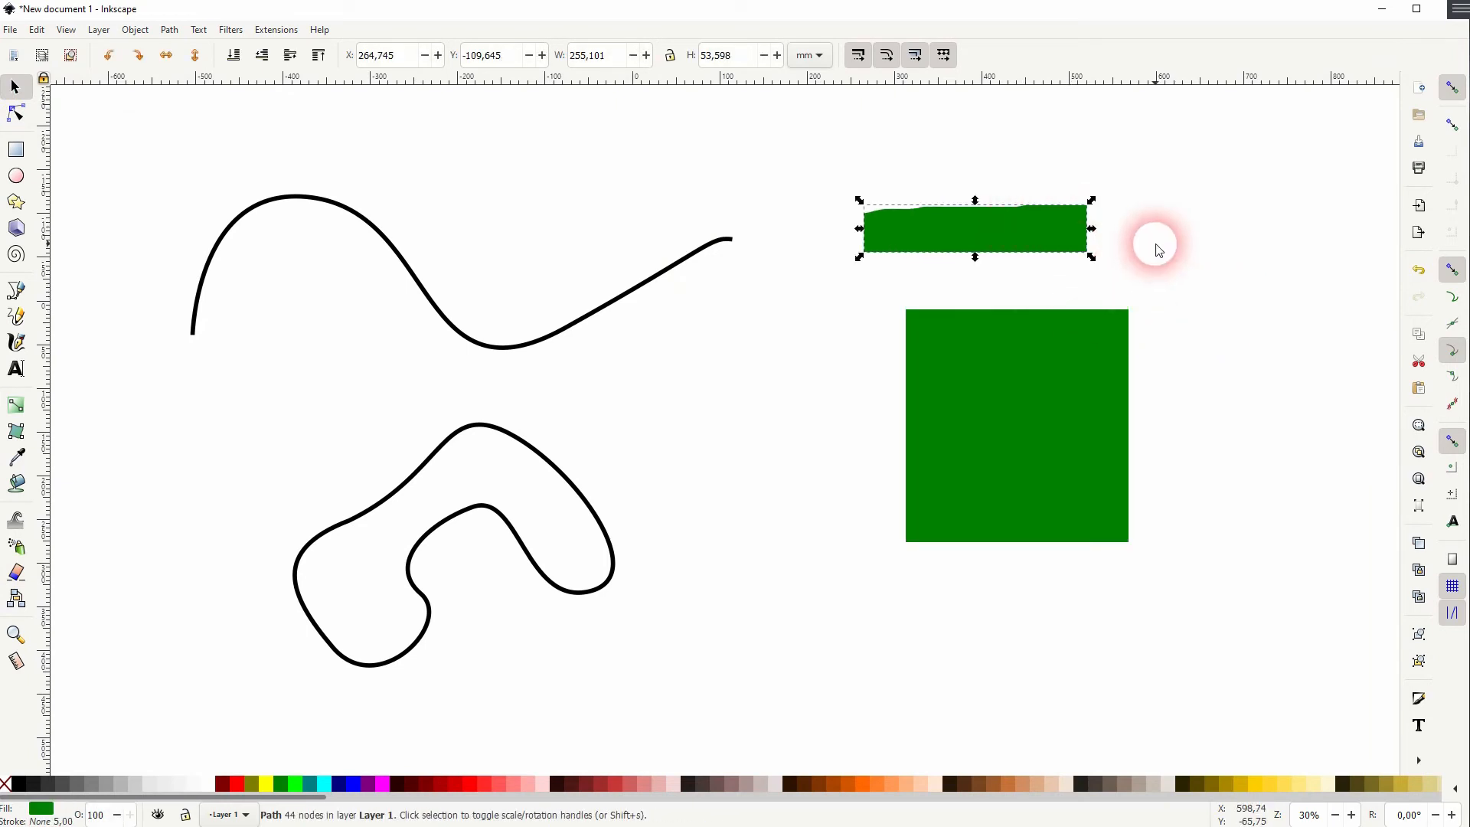
pyautogui.press('Delete')
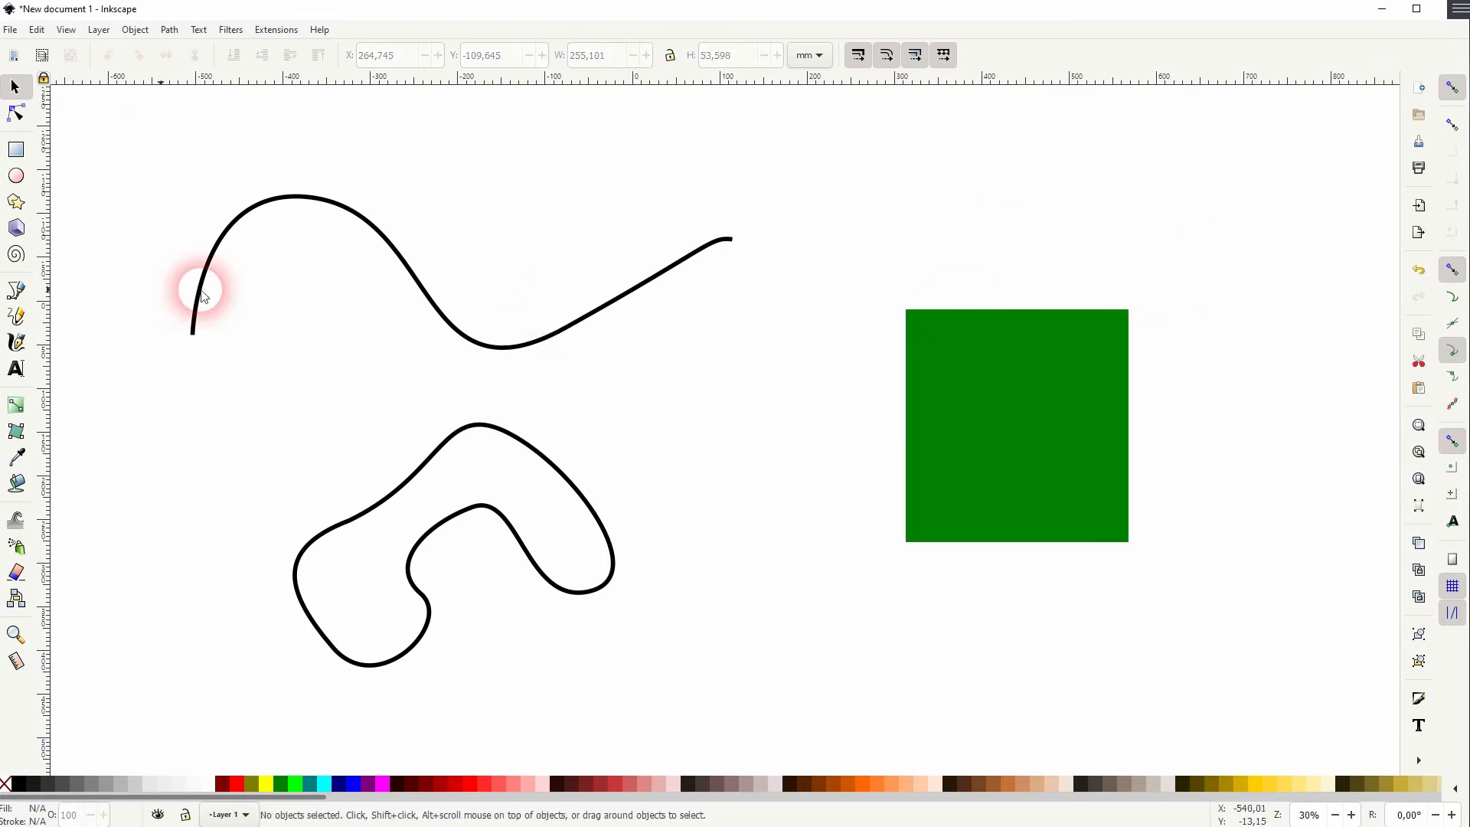
# Cut a horizontal and a slanted vertical eraser stroke through the green square, with pen-pressure width on and break-apart off.
pyautogui.click(17, 573)
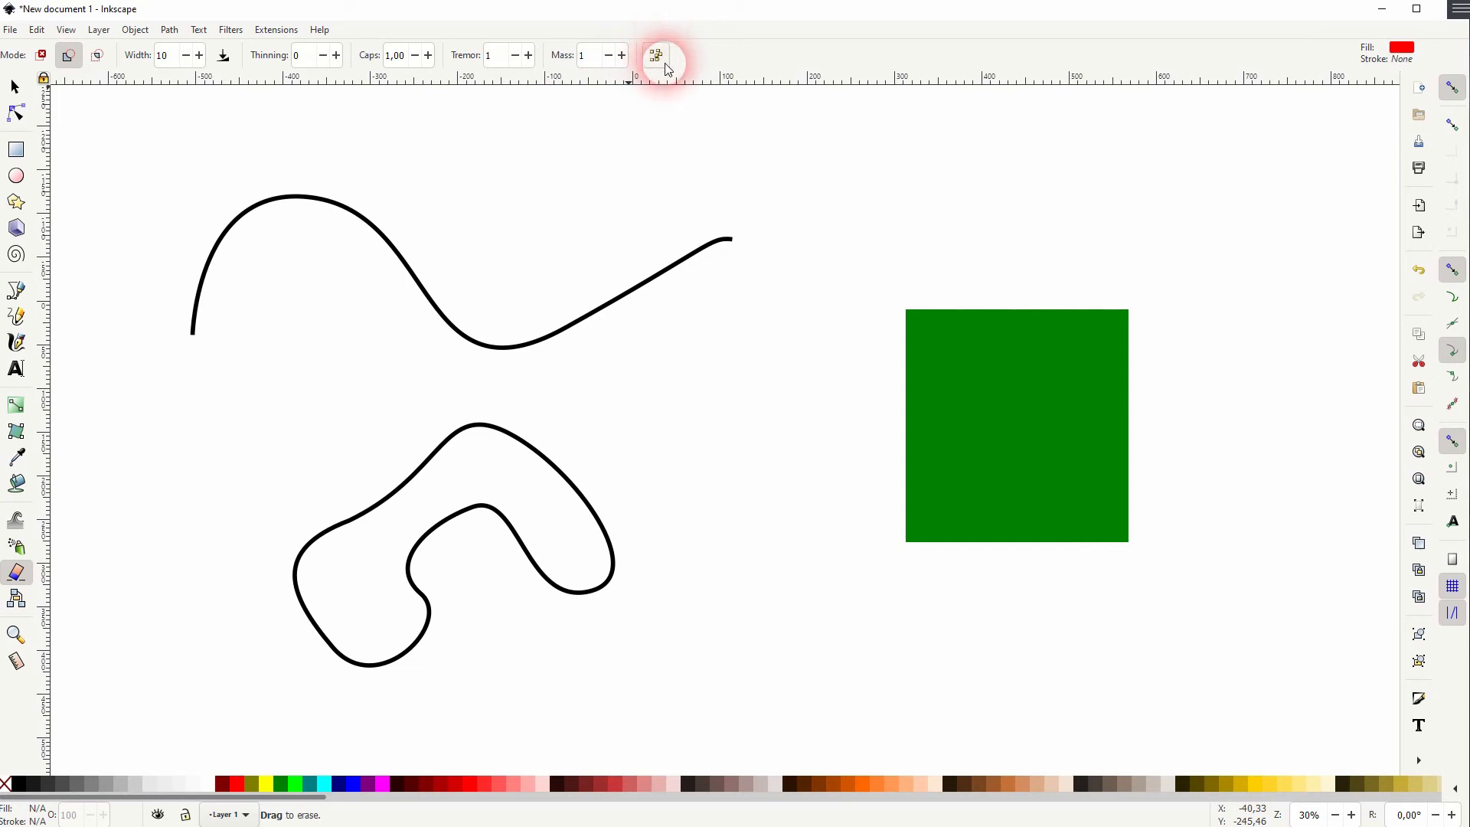
pyautogui.click(223, 59)
pyautogui.moveTo(872, 372); pyautogui.dragTo(1305, 372)
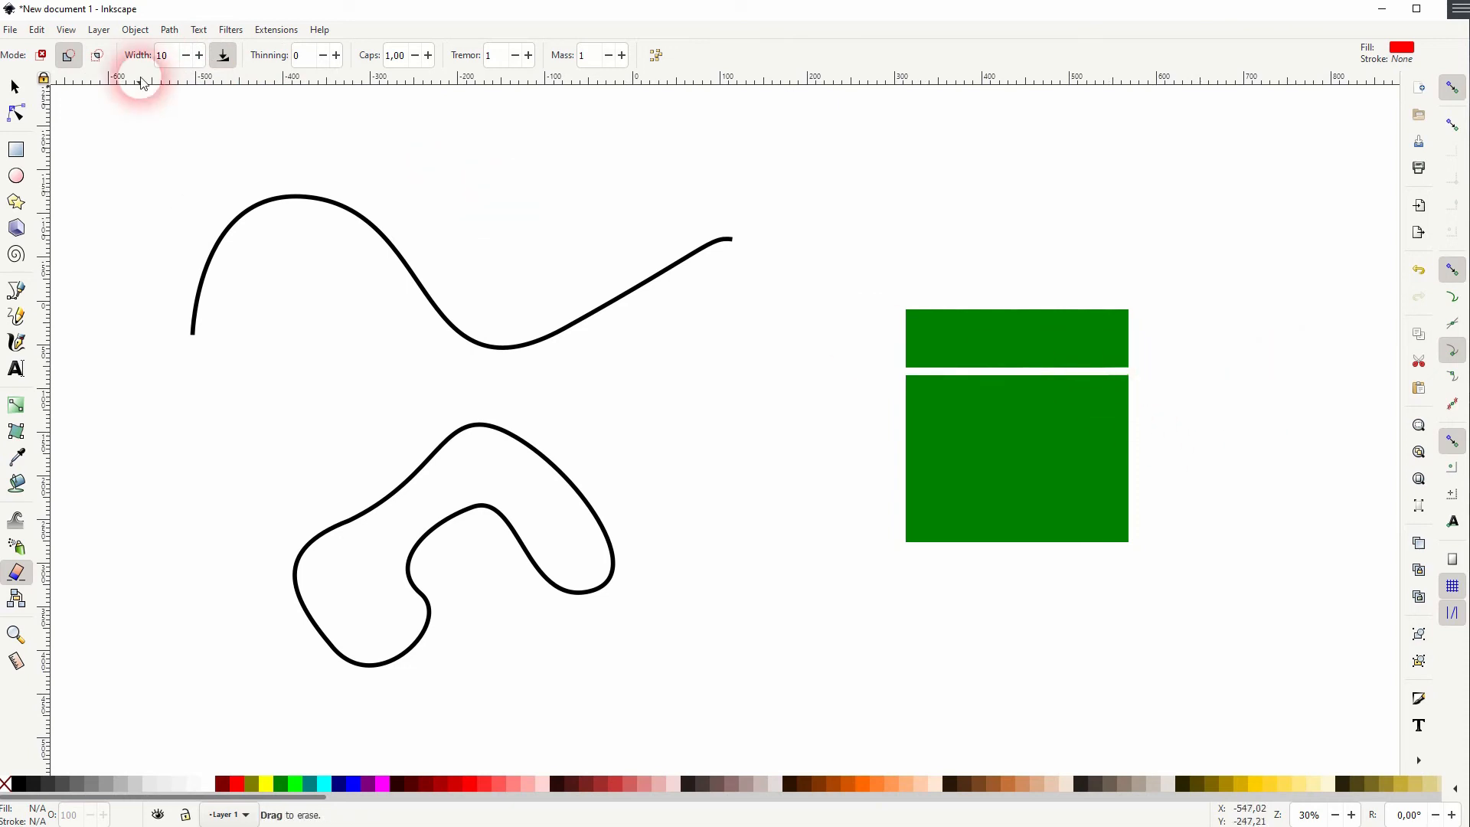
pyautogui.moveTo(1018, 264); pyautogui.dragTo(1100, 656)
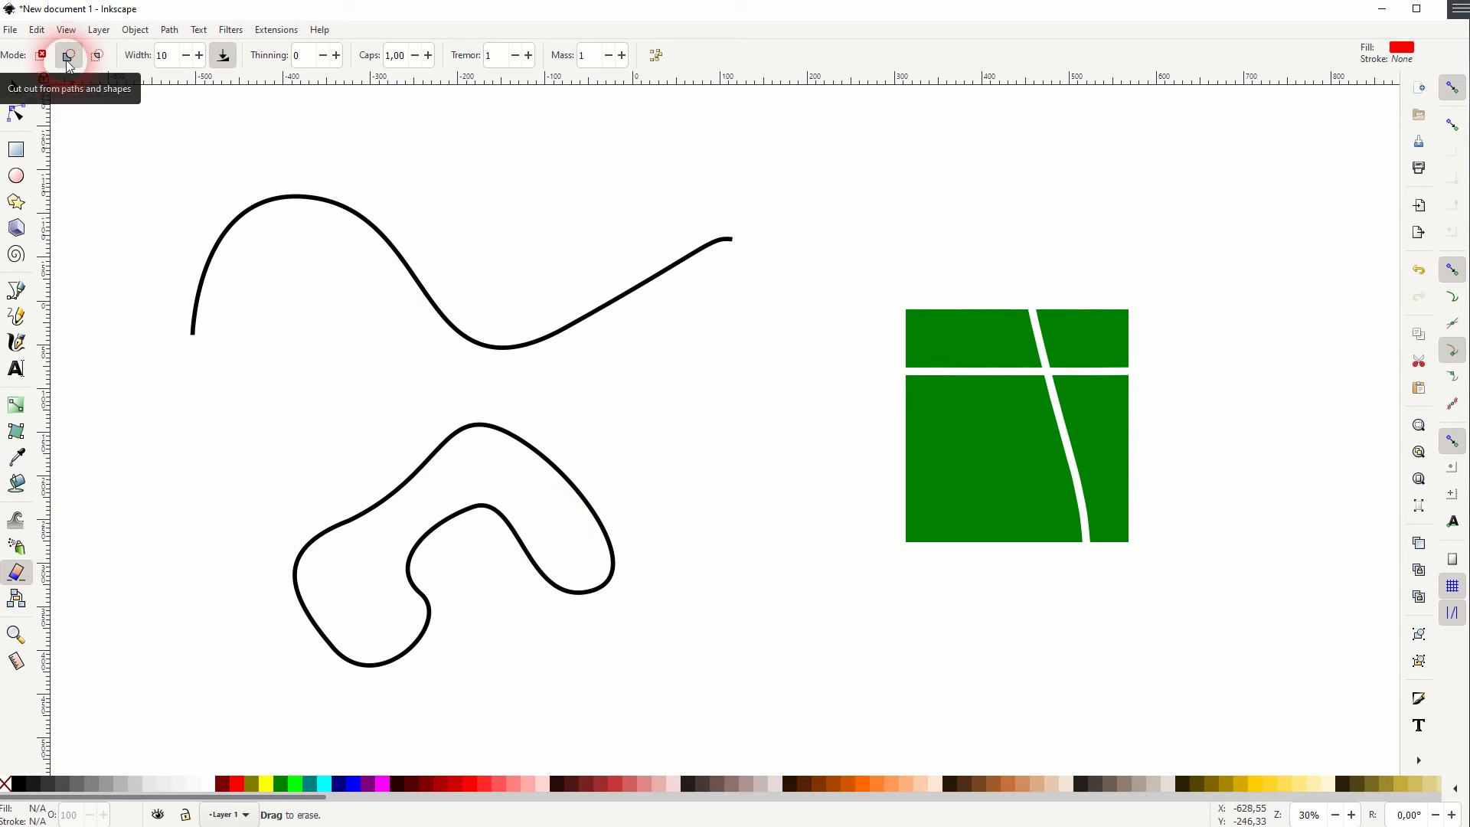
# Cut across the closed curve's right arm with break-apart off and across its left part with break-apart on.
pyautogui.moveTo(597, 443); pyautogui.dragTo(478, 555)
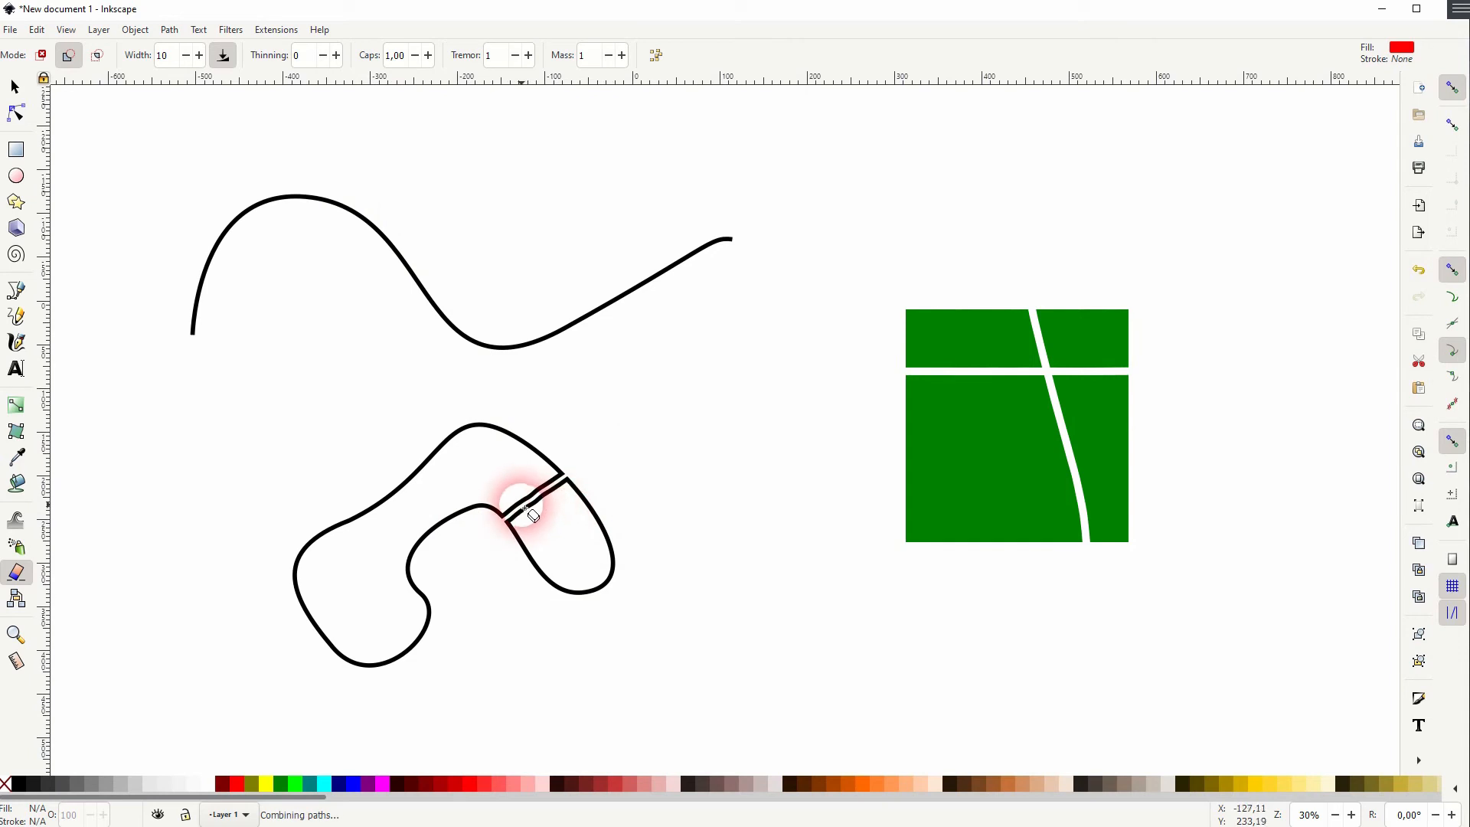
pyautogui.click(656, 55)
pyautogui.moveTo(349, 473); pyautogui.dragTo(471, 571)
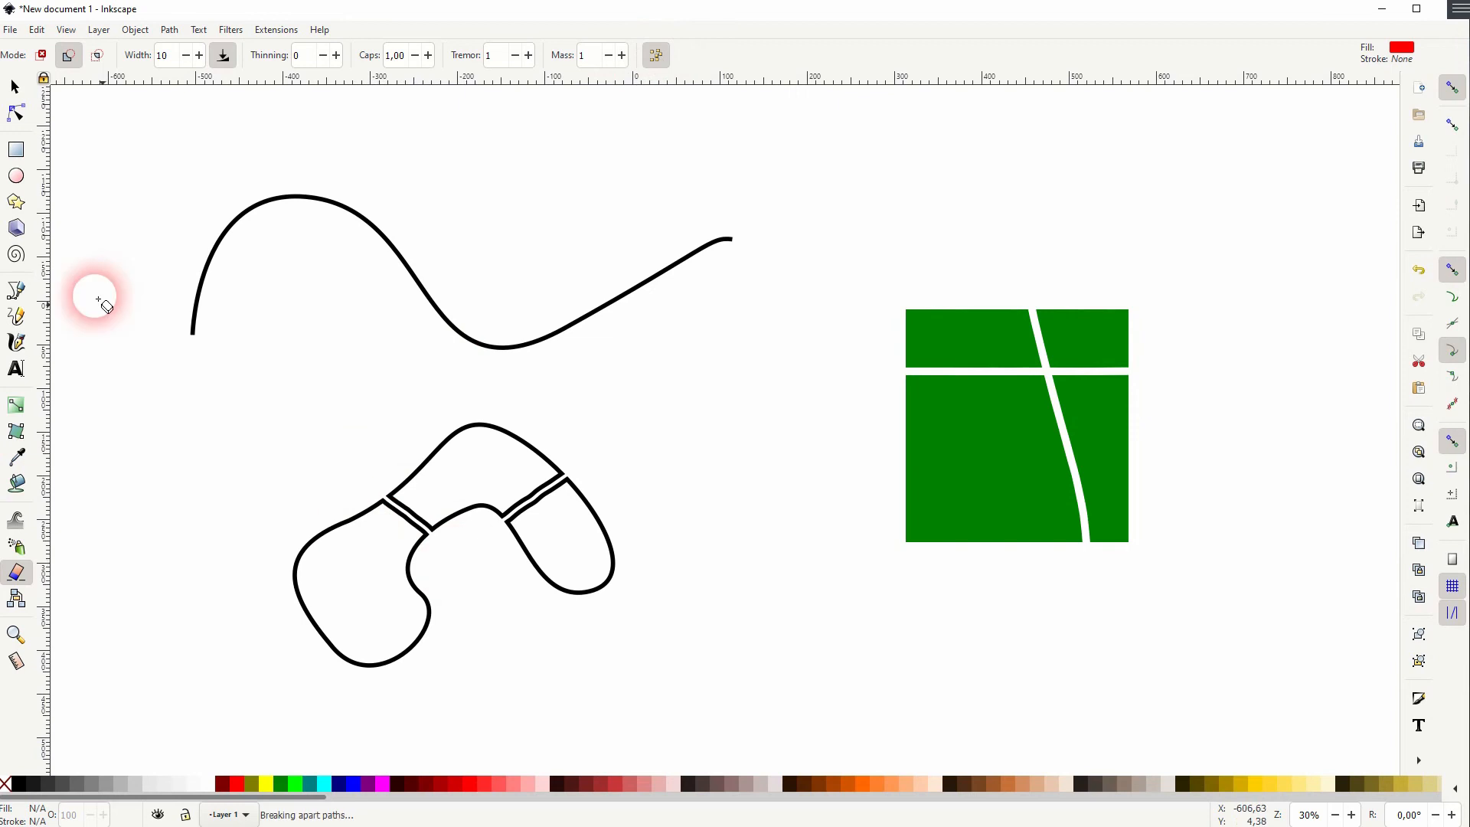
# Delete the left piece of the closed curve and move its middle piece to about X −371, Y 134 mm.
pyautogui.click(14, 90)
pyautogui.click(334, 557)
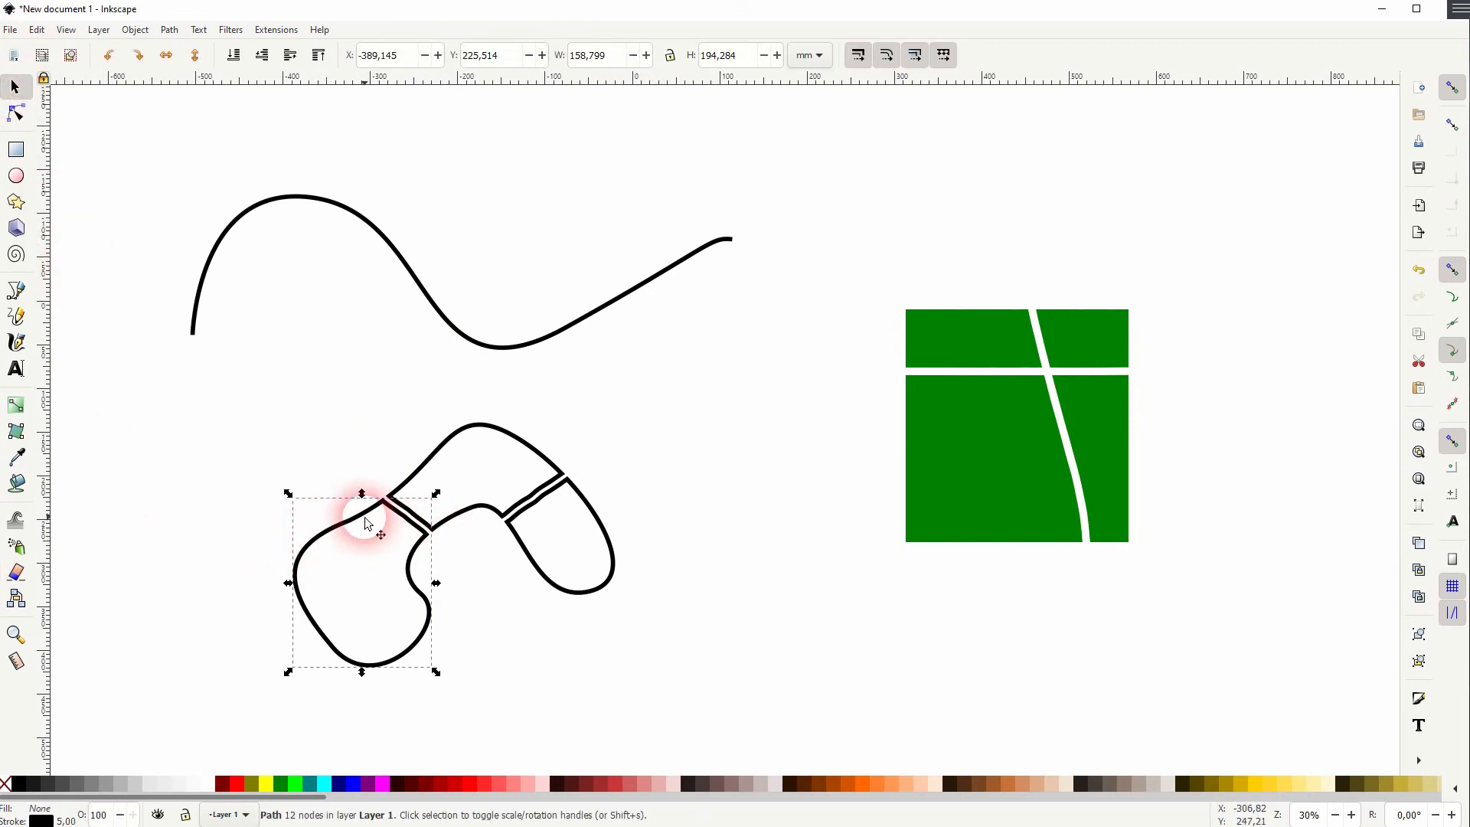
pyautogui.press('Delete')
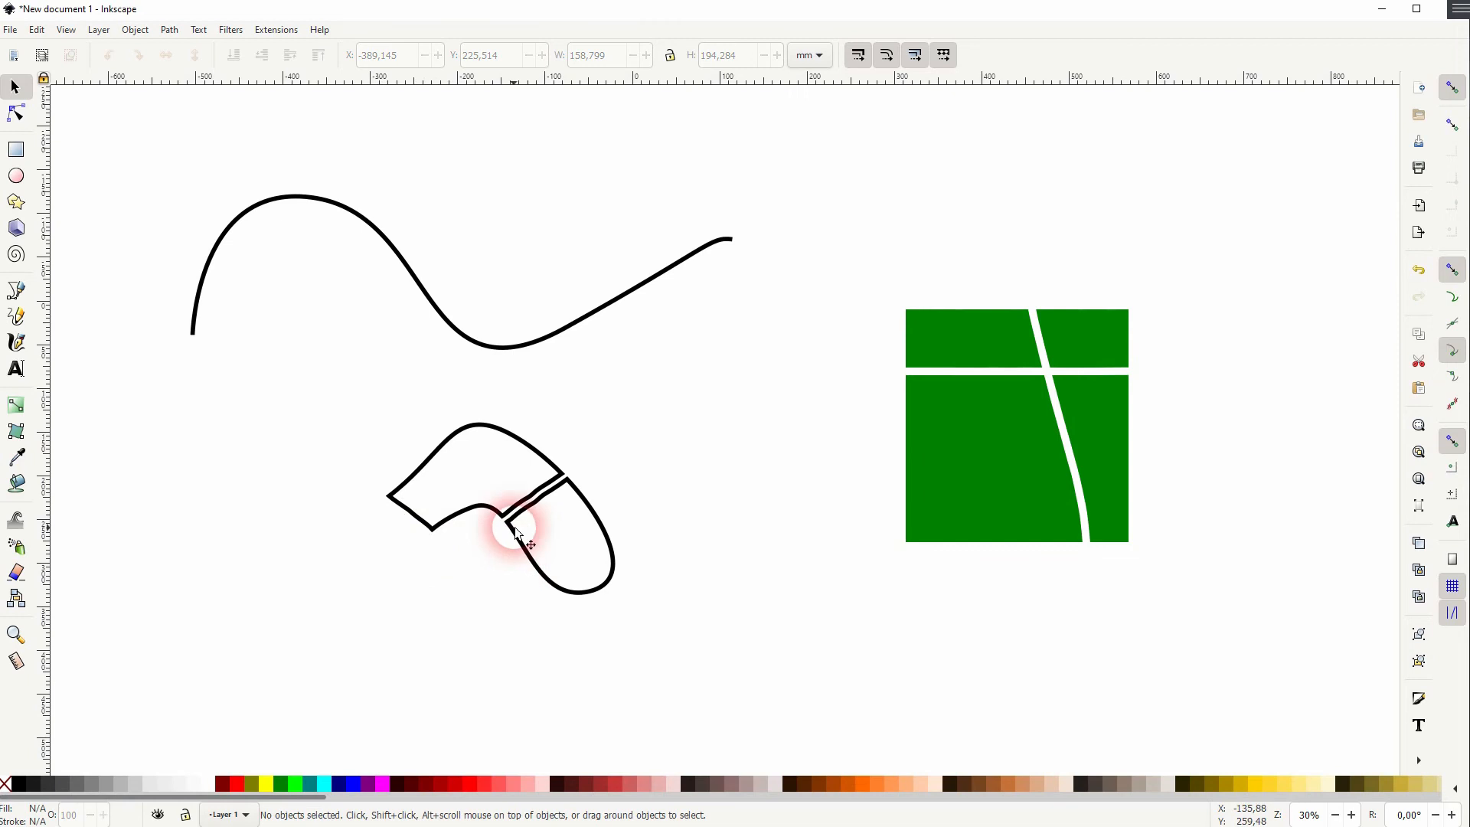
pyautogui.click(525, 442)
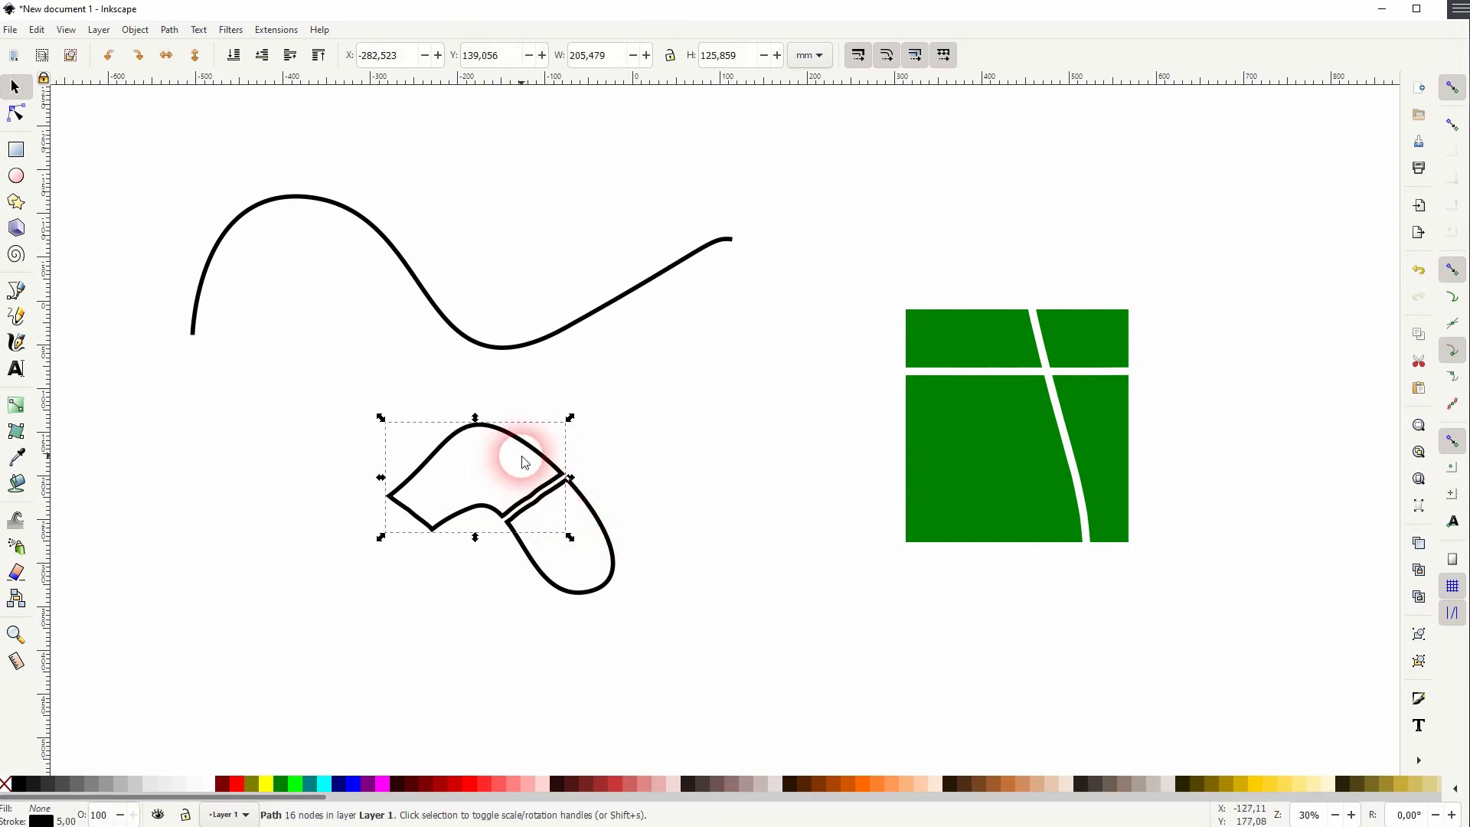
pyautogui.moveTo(535, 452); pyautogui.dragTo(457, 447)
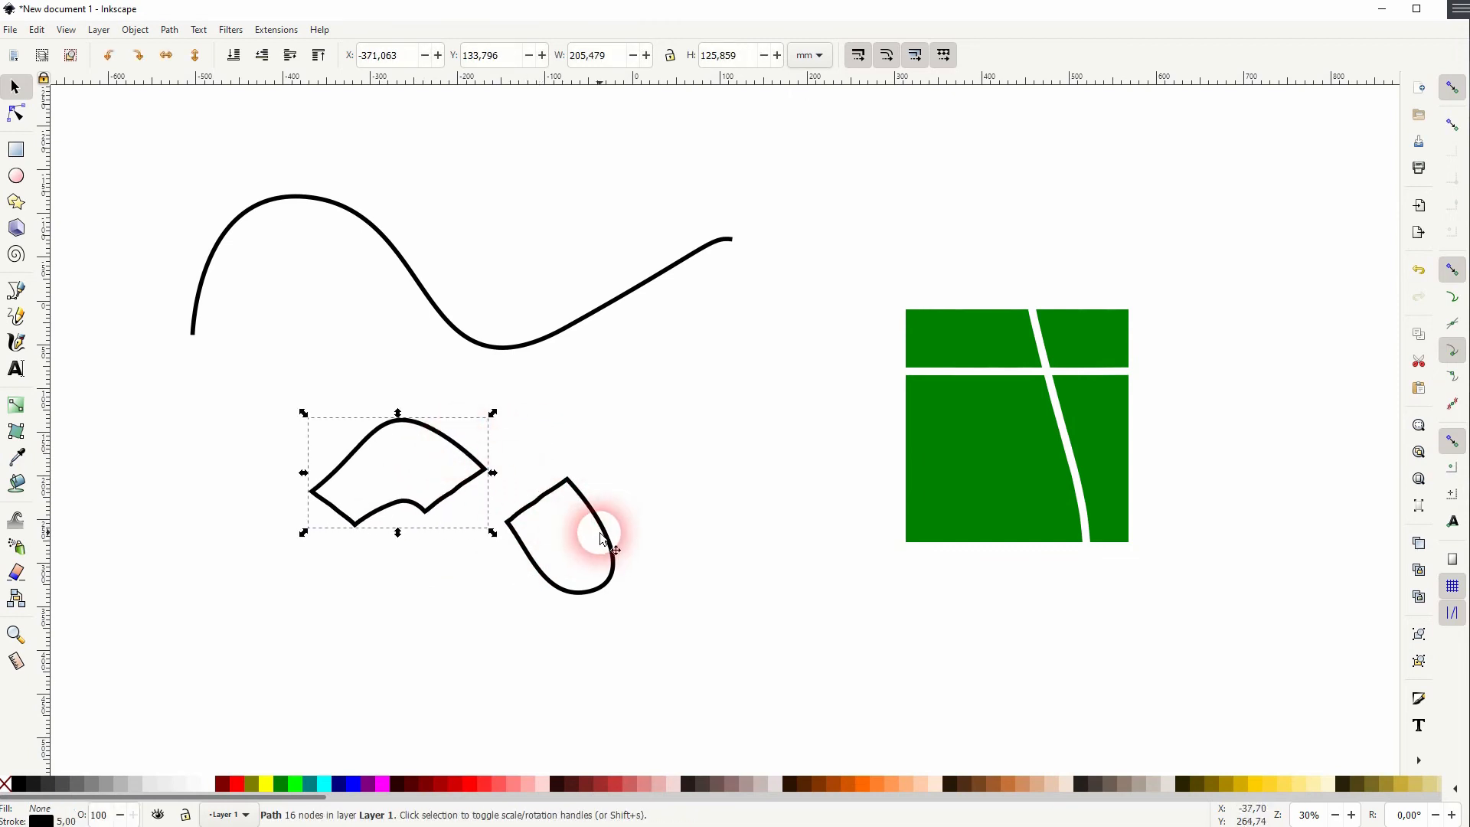
# Select the closed curve's right piece and erase a diagonal cut across it with break-apart off.
pyautogui.click(623, 564)
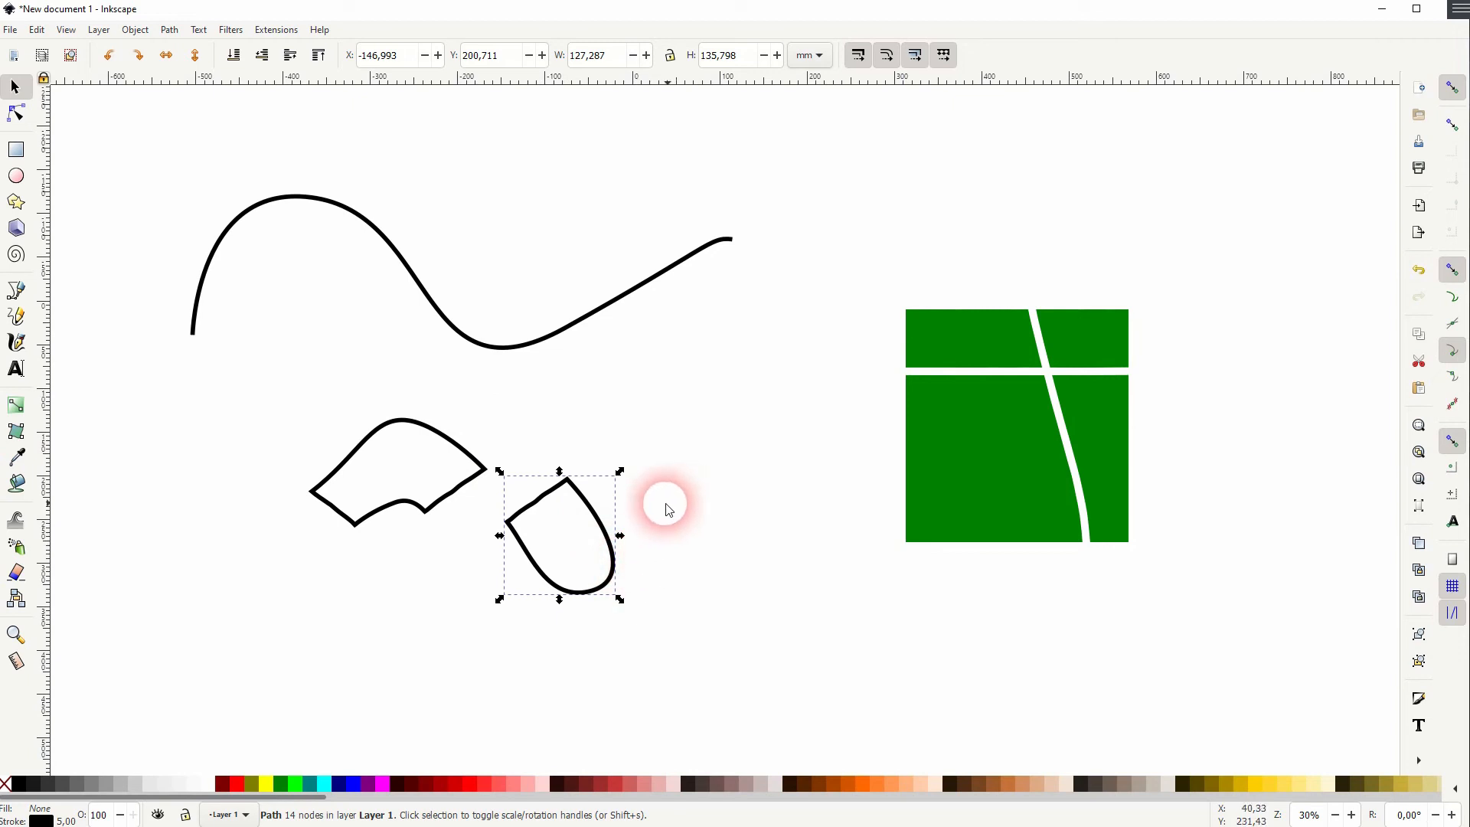
pyautogui.click(15, 571)
pyautogui.moveTo(639, 498); pyautogui.dragTo(494, 601)
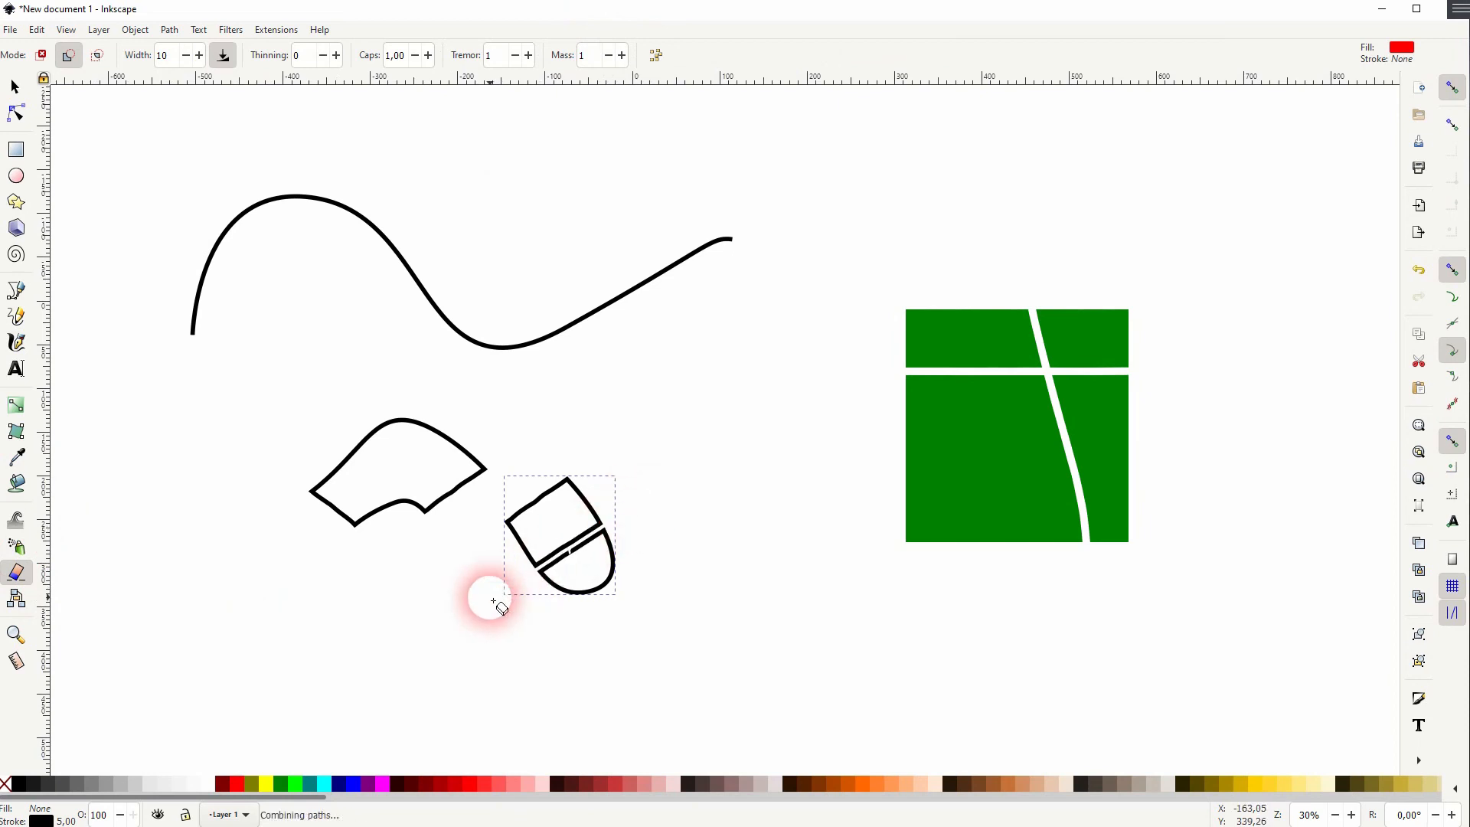
# Break apart the cut right piece, pull its upper part away and delete that part.
pyautogui.click(15, 87)
pyautogui.click(672, 597)
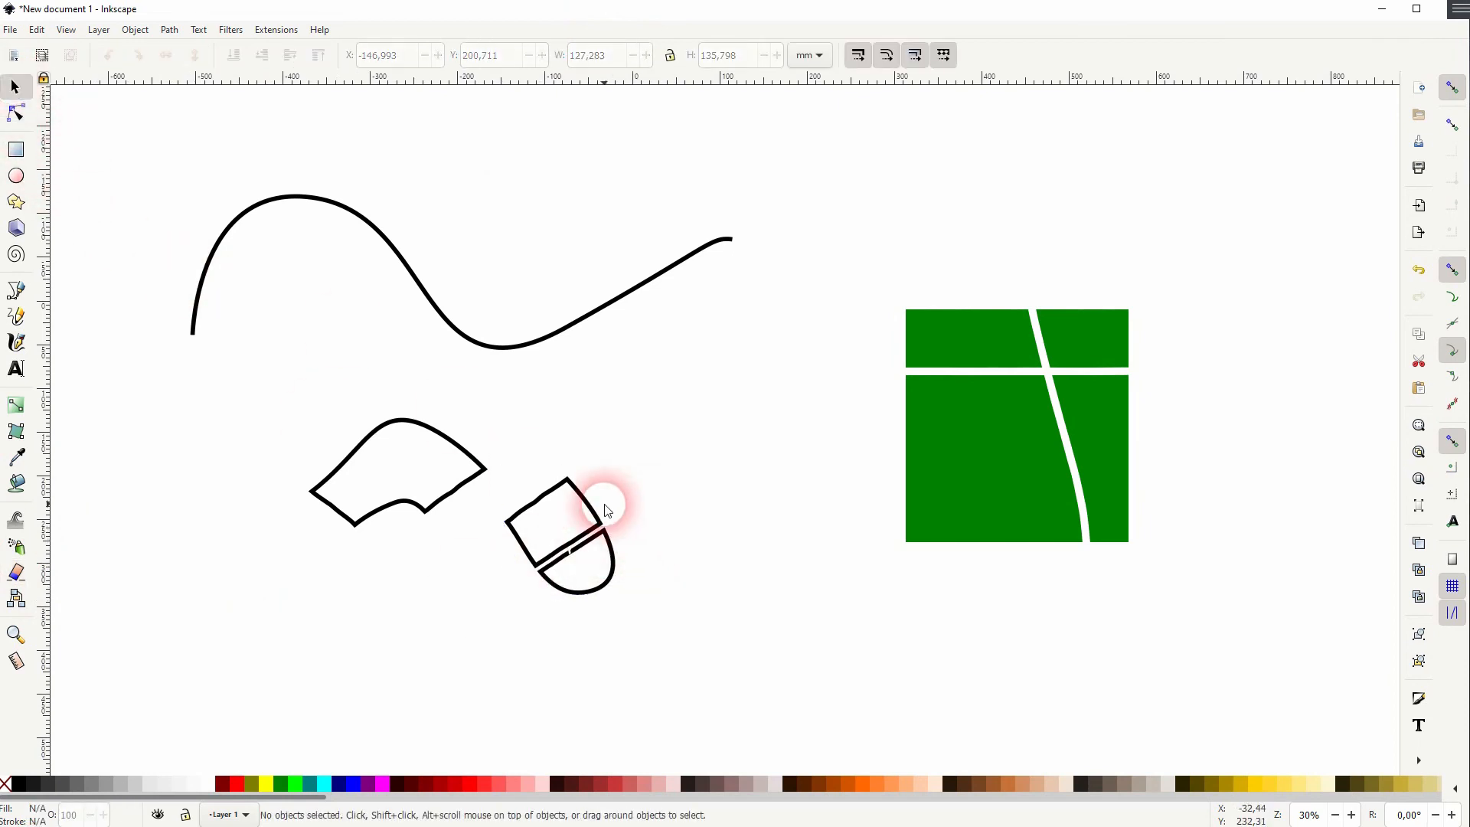
pyautogui.click(591, 510)
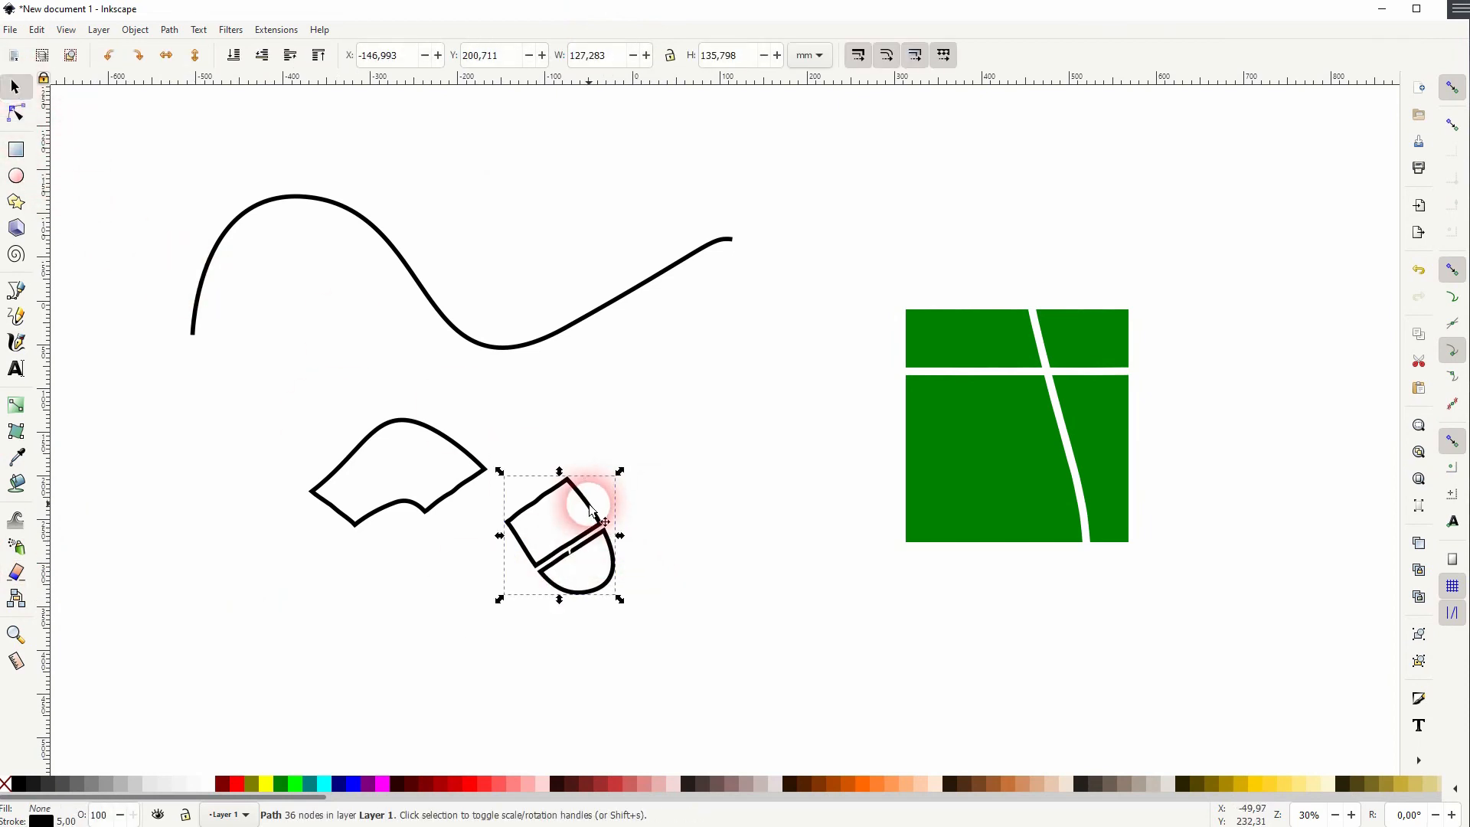
pyautogui.click(169, 30)
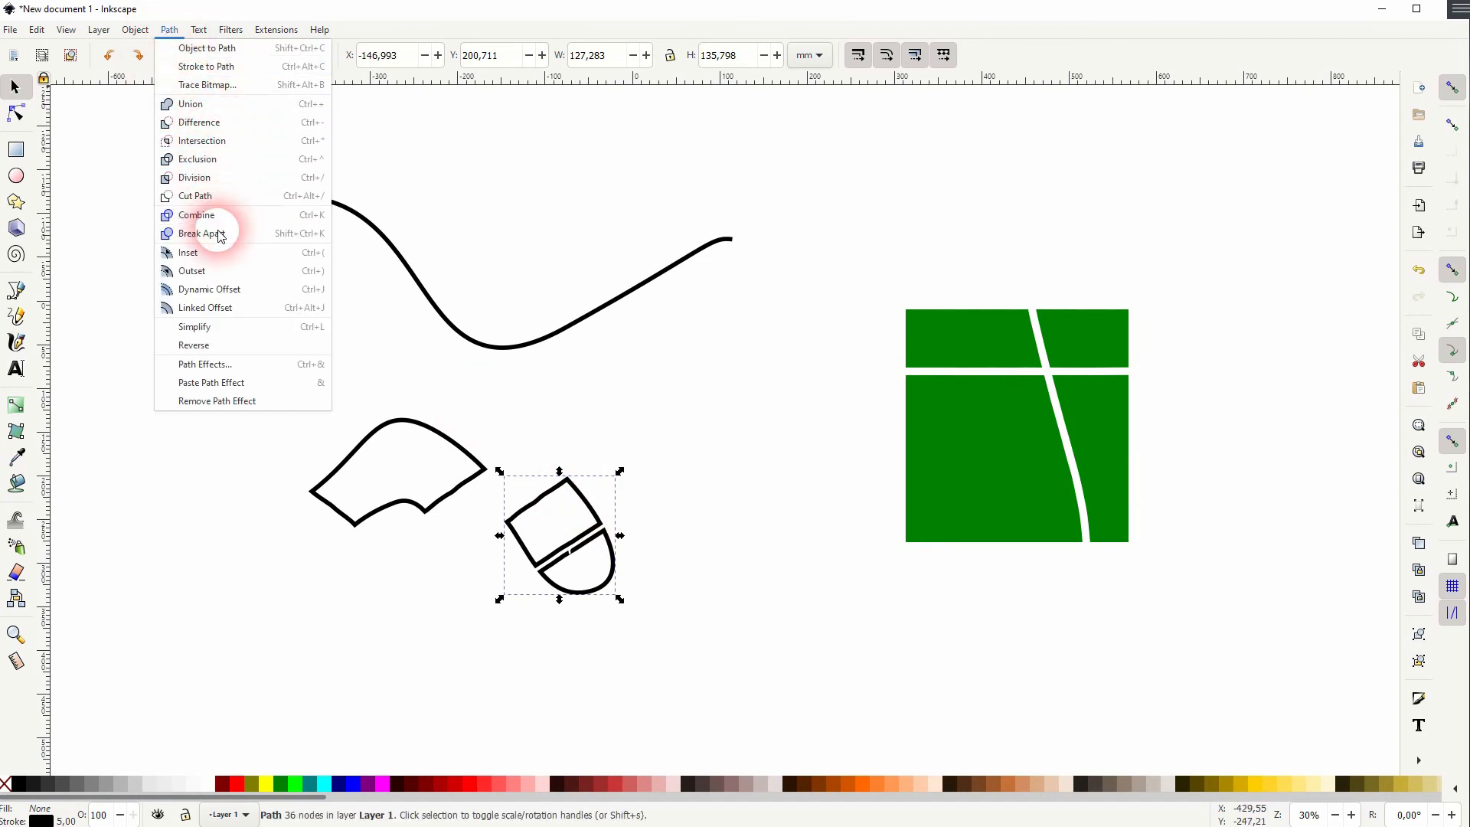
pyautogui.click(643, 525)
pyautogui.click(625, 511)
pyautogui.click(583, 498)
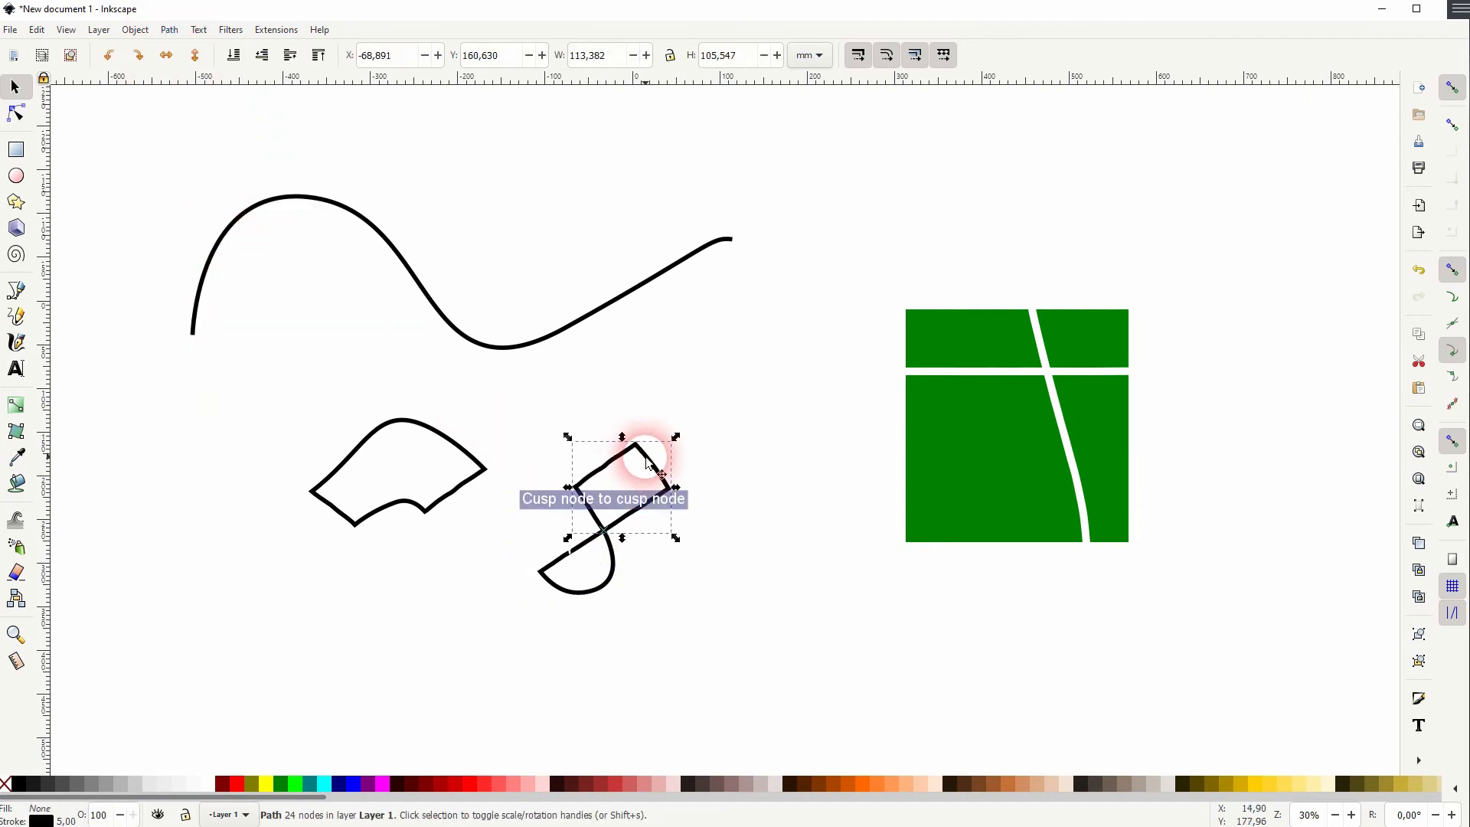
pyautogui.press('Delete')
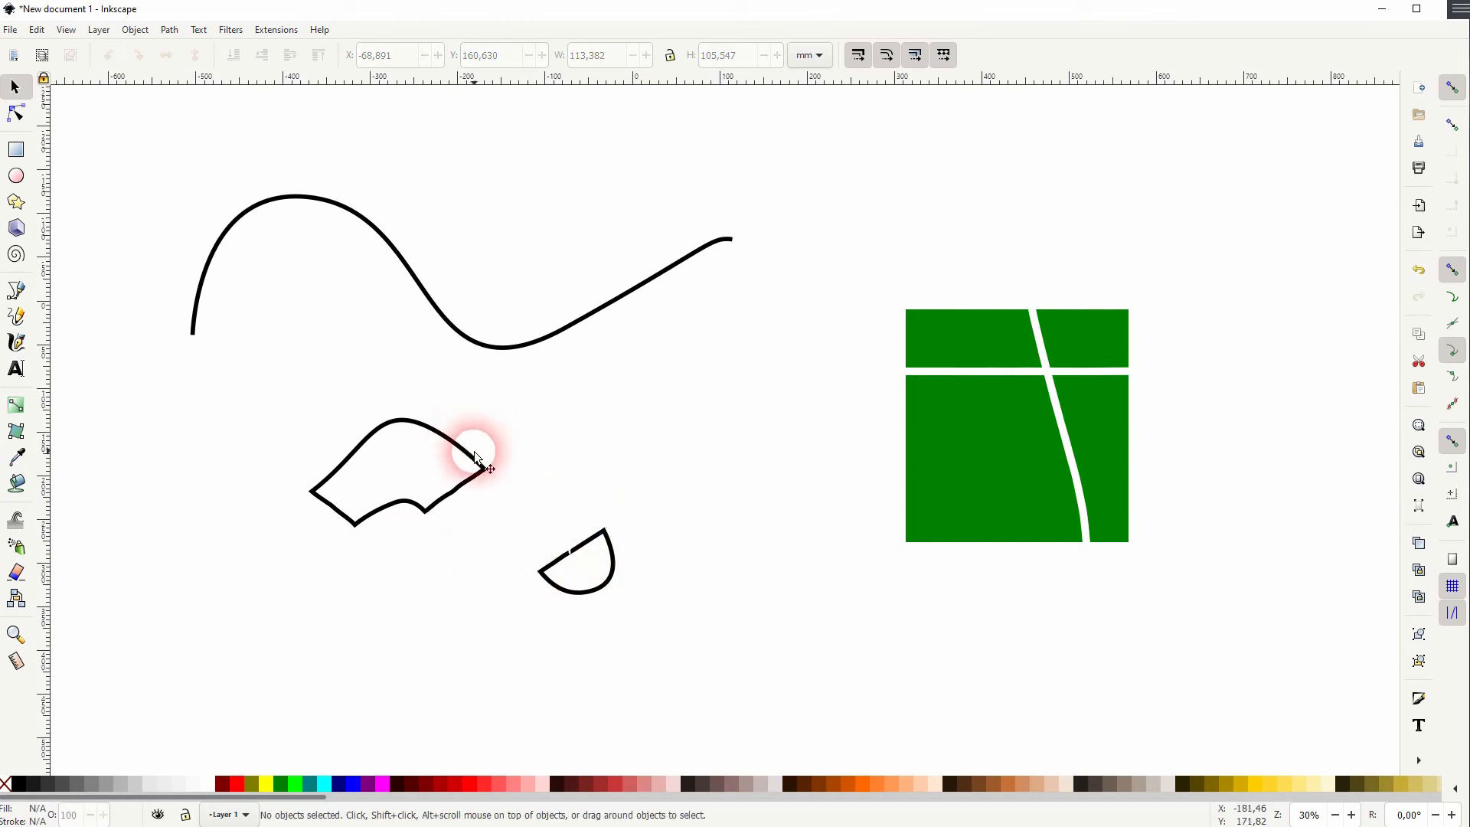
# Try erasing through the open black curve in cut-out mode at two places, undoing each cut.
pyautogui.click(17, 572)
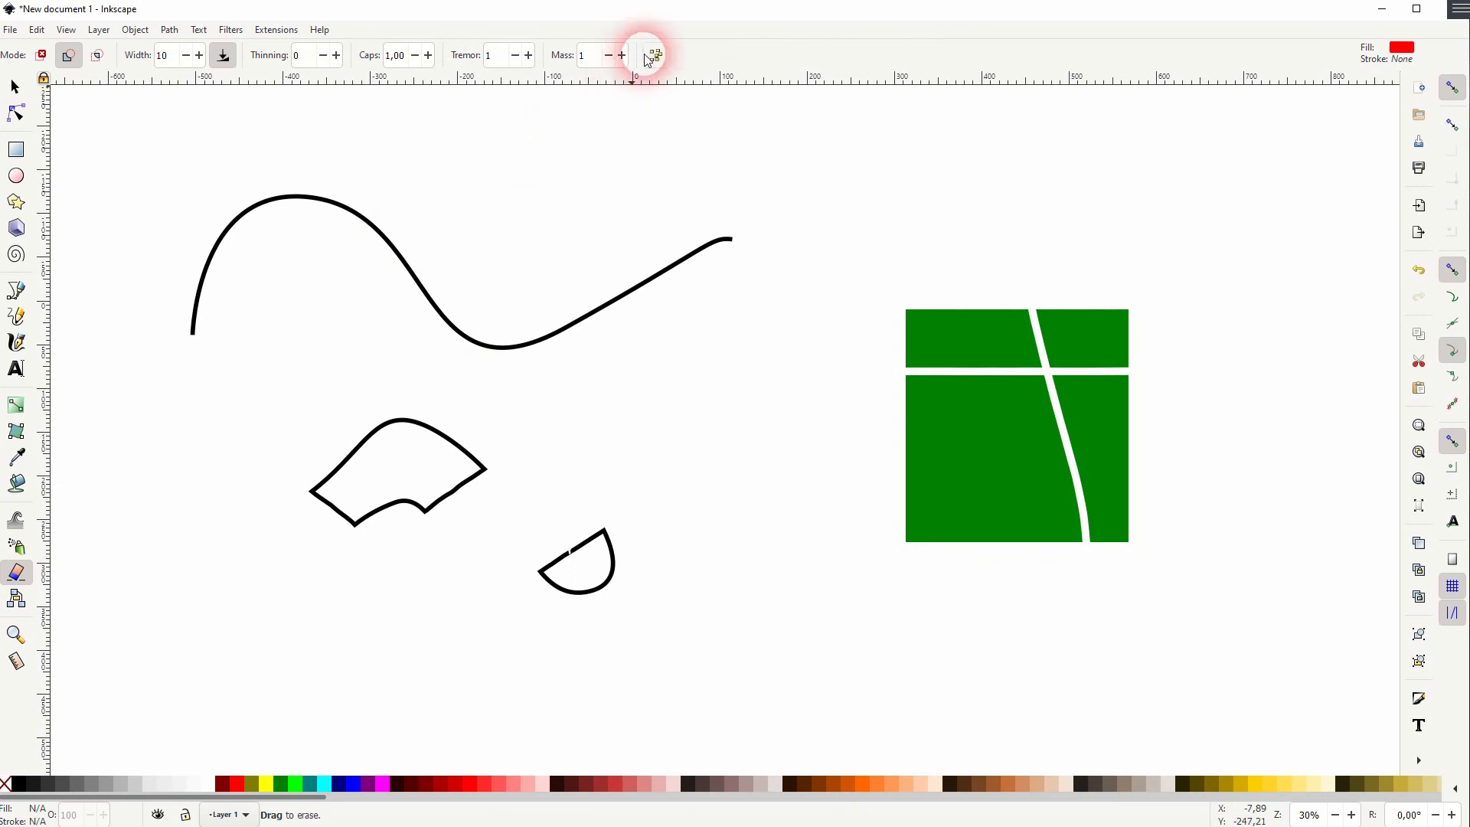
pyautogui.moveTo(447, 196); pyautogui.dragTo(330, 301)
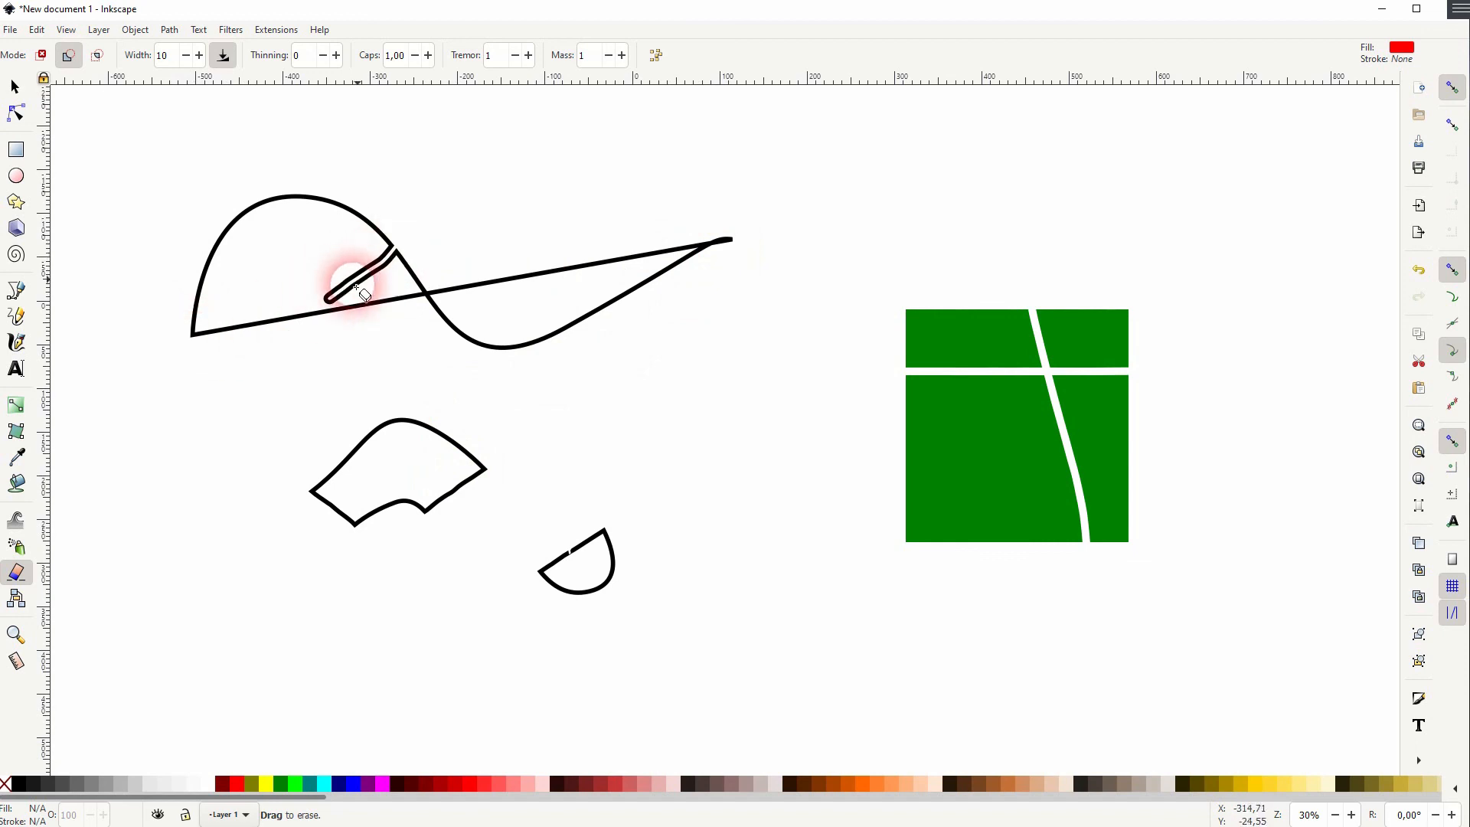
pyautogui.hotkey('ctrl', 'z')
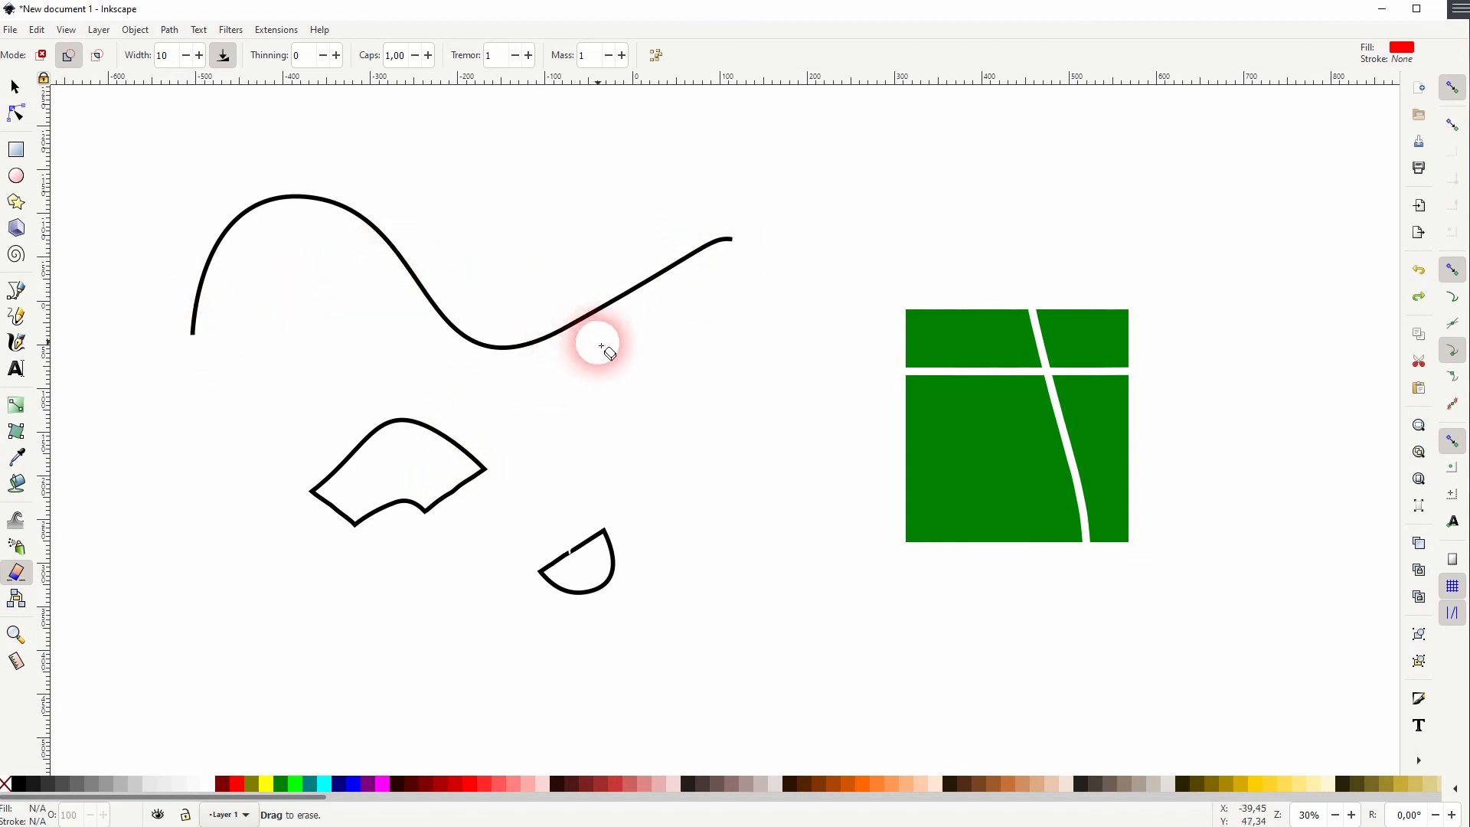
pyautogui.moveTo(614, 256); pyautogui.dragTo(684, 353)
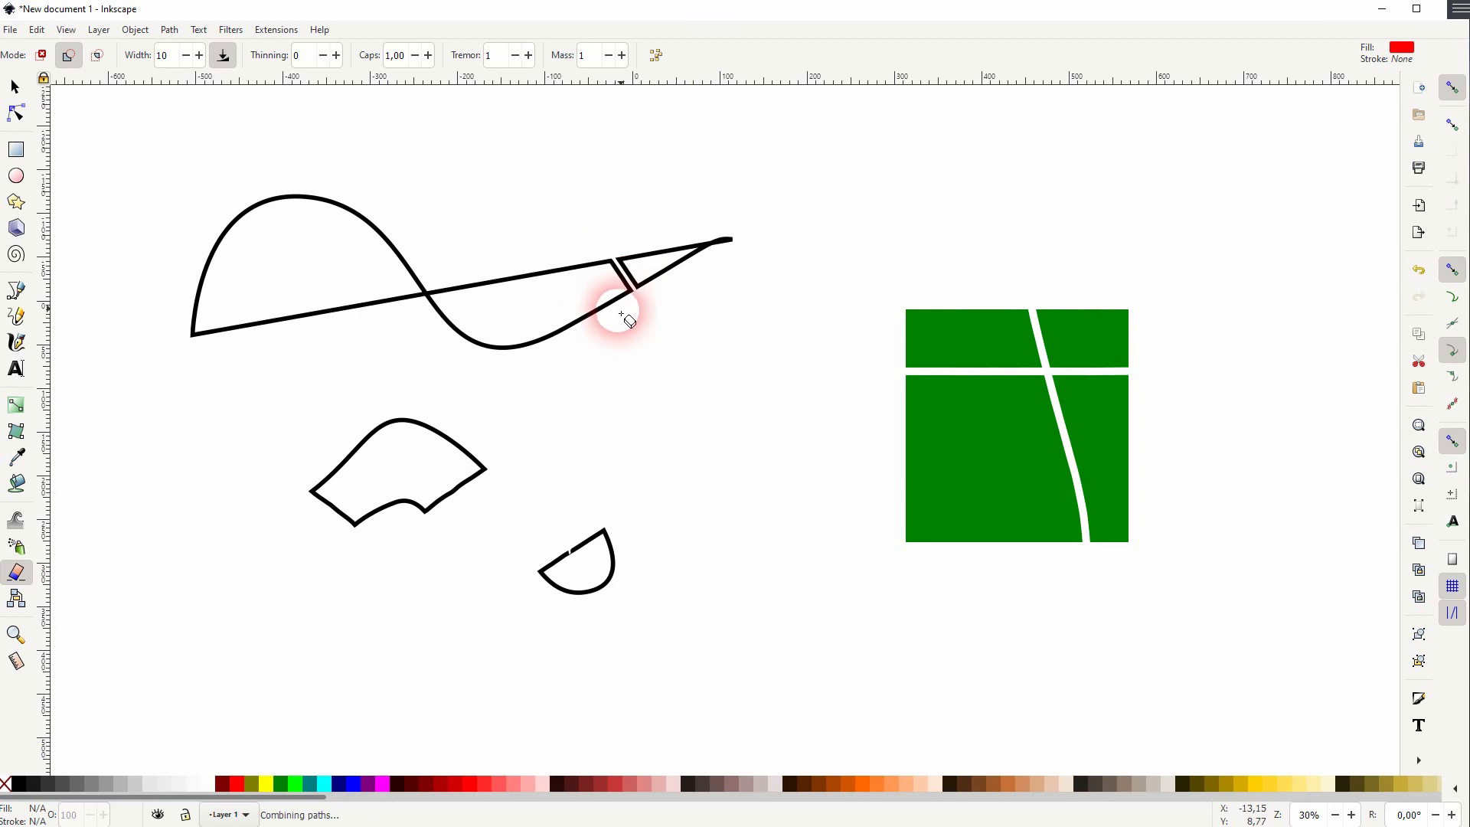
pyautogui.hotkey('ctrl', 'z')
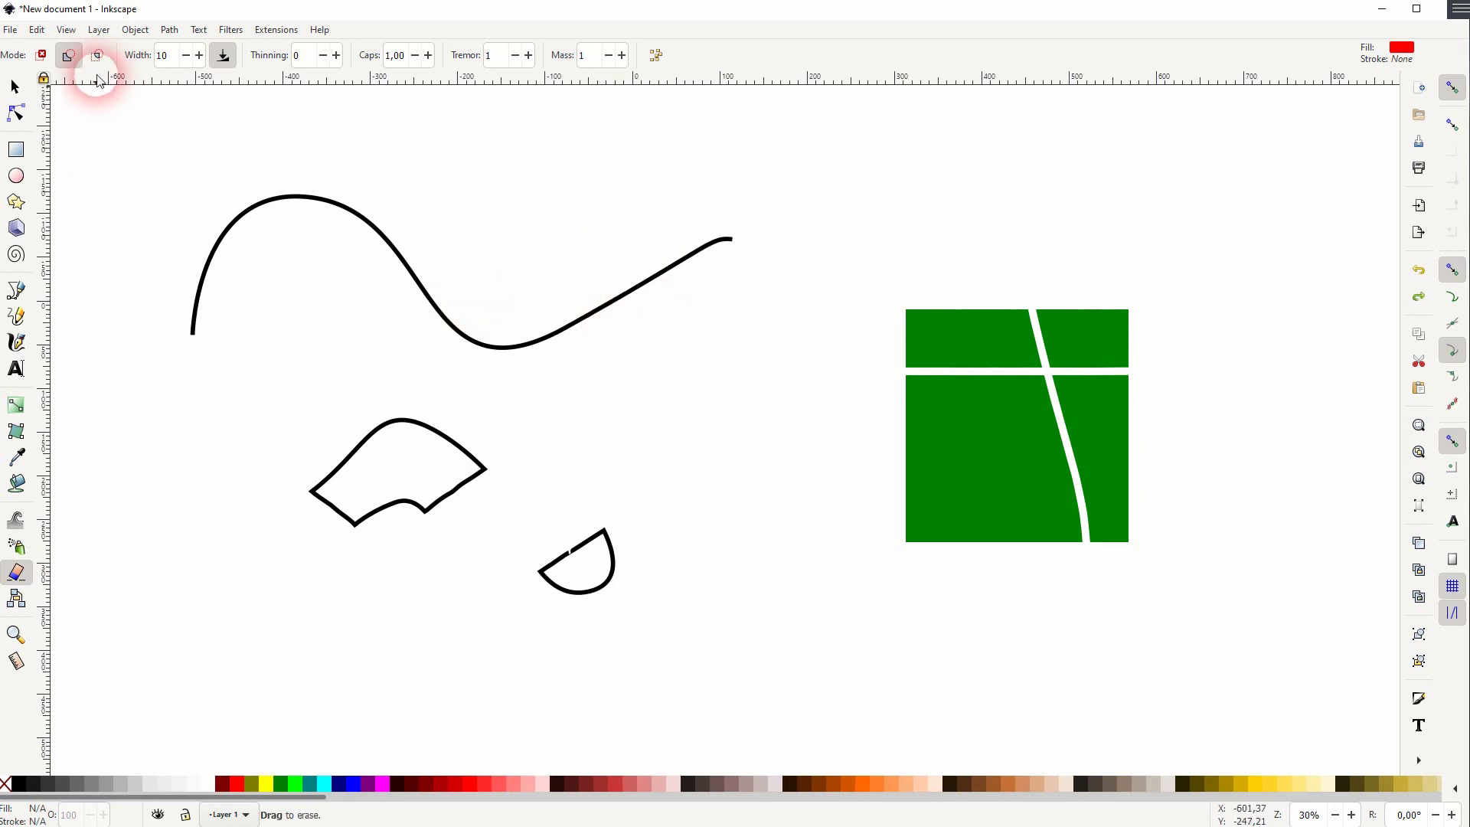
# Switch the eraser to clip mode and erase across the open black curve's descending part and its rising right part.
pyautogui.click(98, 55)
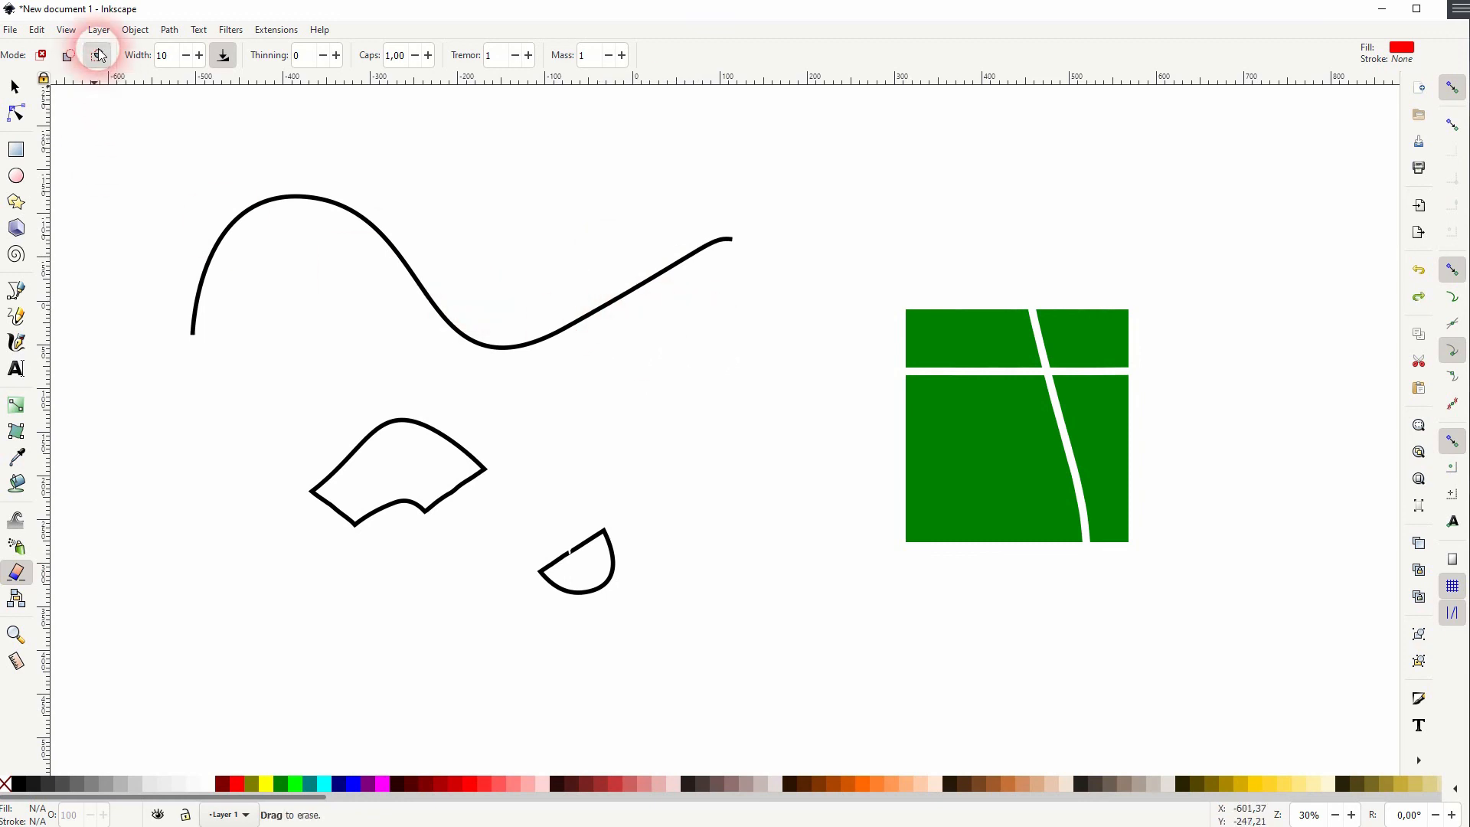
pyautogui.moveTo(430, 227); pyautogui.dragTo(303, 313)
pyautogui.moveTo(594, 277); pyautogui.dragTo(689, 345)
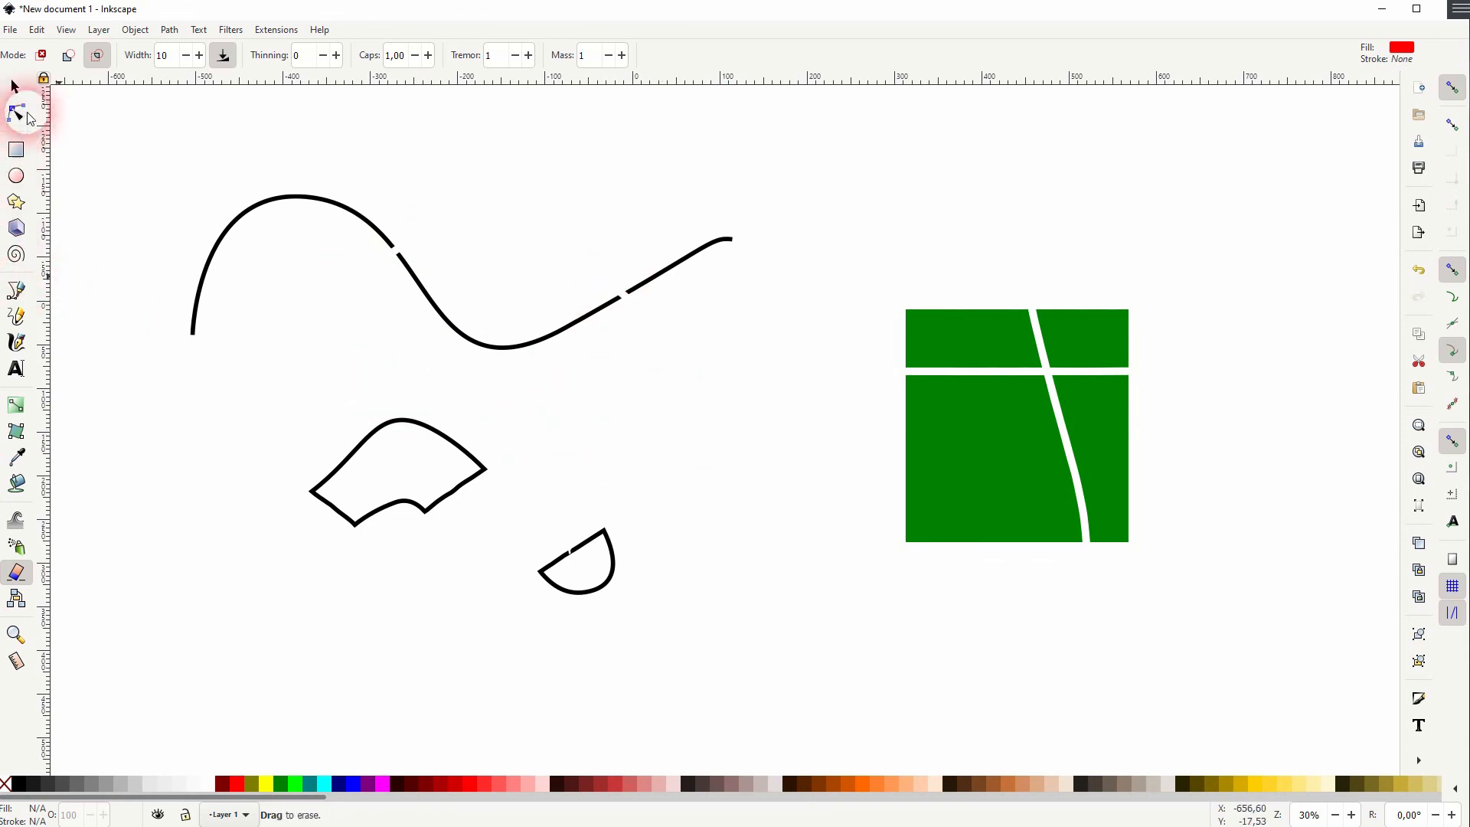